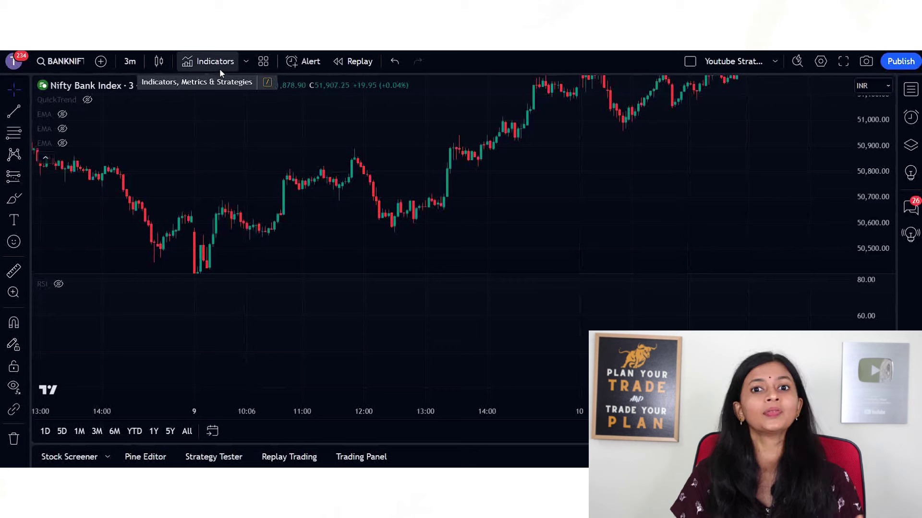
Step: Delete the surplus second EMA from the chart and show the two remaining hidden EMAs
left_click(113, 129)
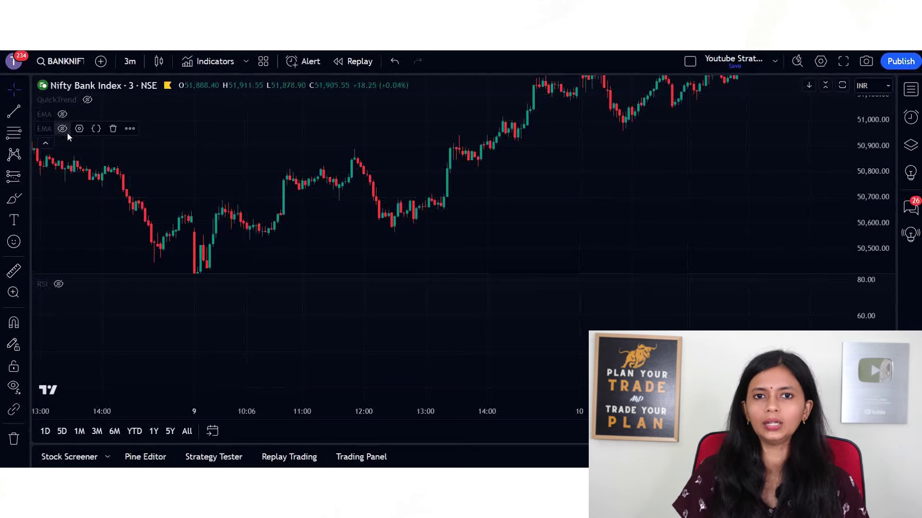
left_click(63, 113)
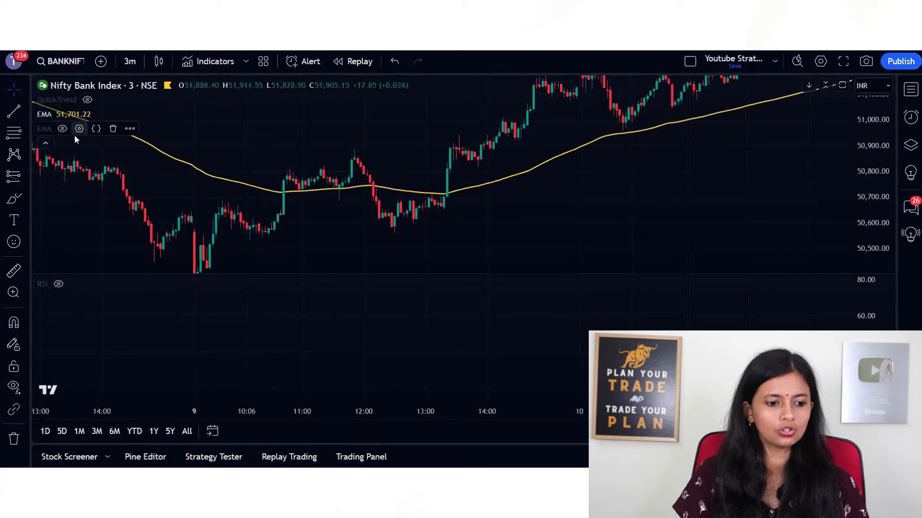
left_click(63, 129)
Step: Review the yellow EMA's length, line colour and thickness in its settings
left_click(78, 114)
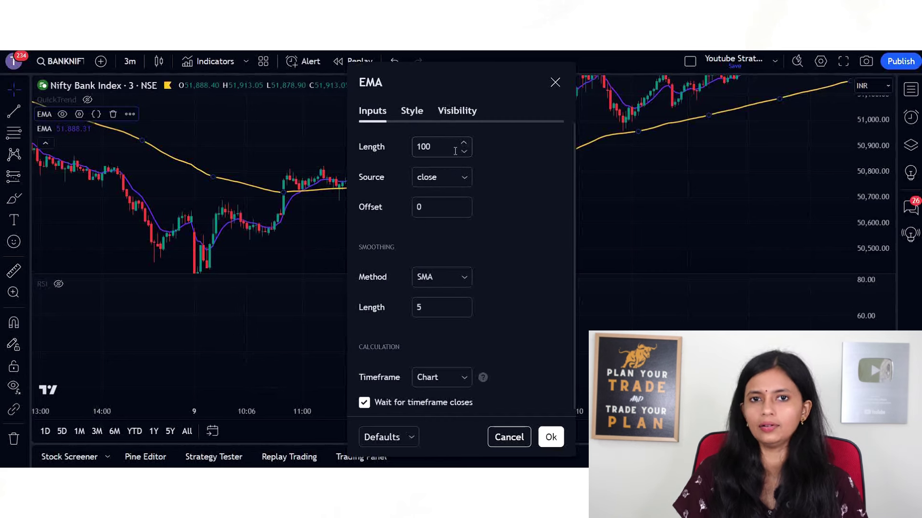
left_click(409, 110)
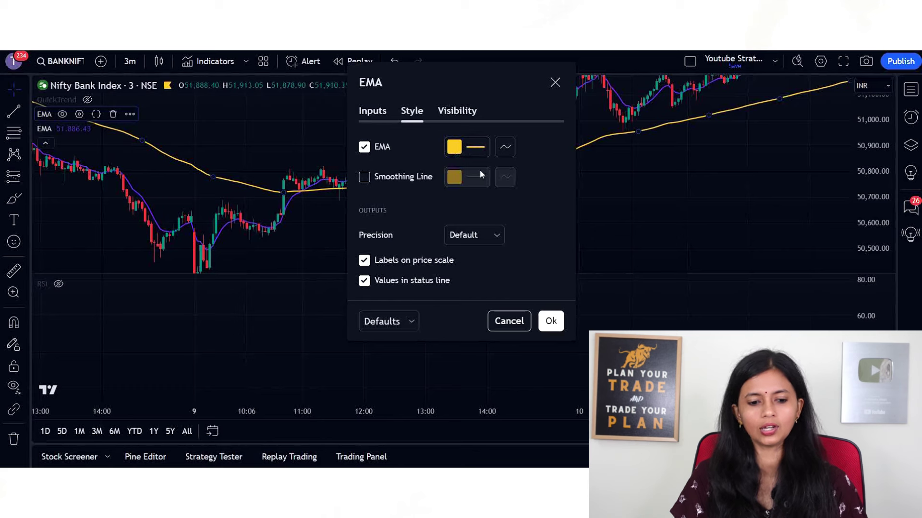
left_click(475, 146)
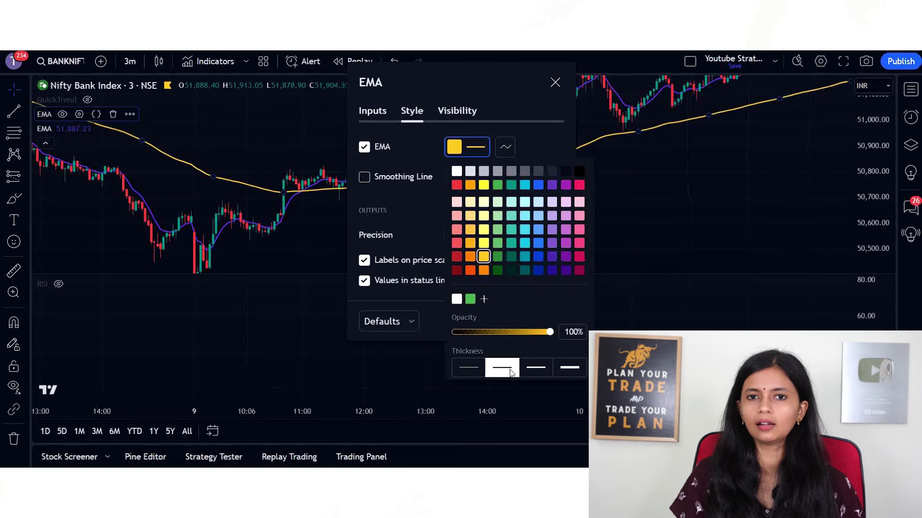
left_click(546, 137)
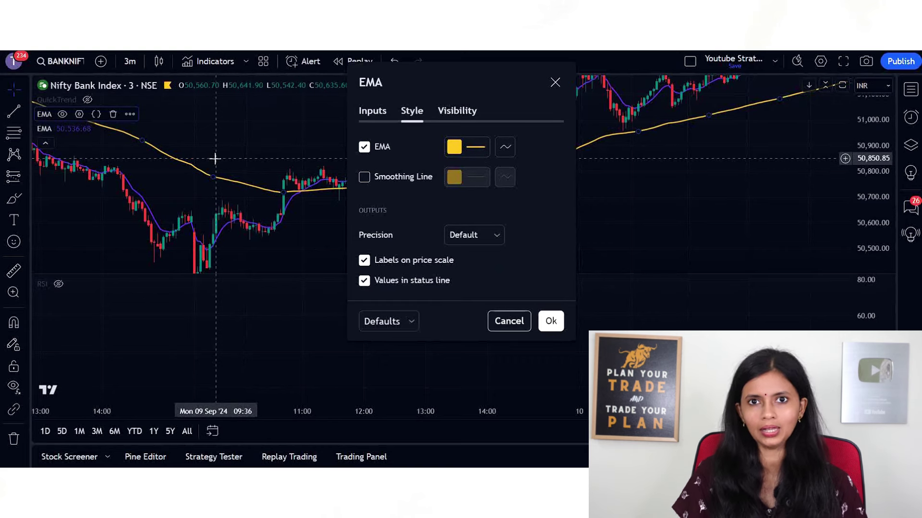
left_click(552, 322)
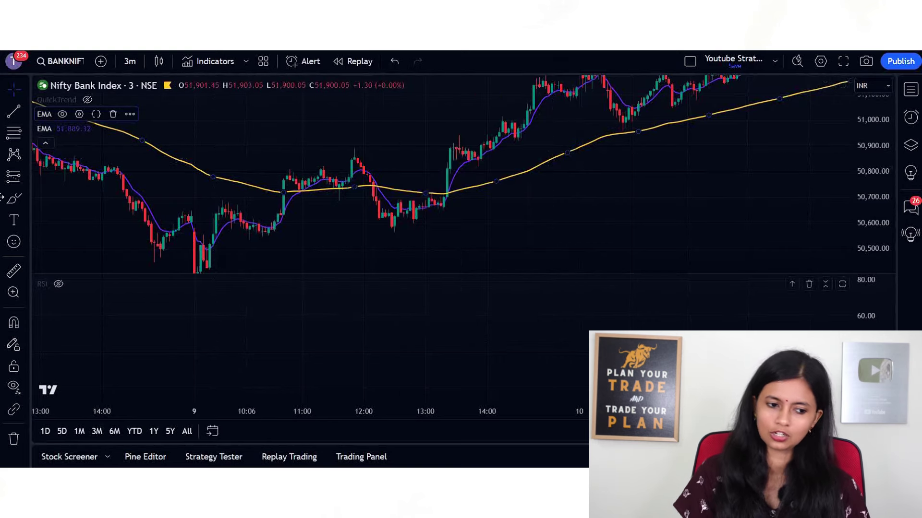
Step: Review the purple EMA's length and line style in its settings
mouse_move(65, 130)
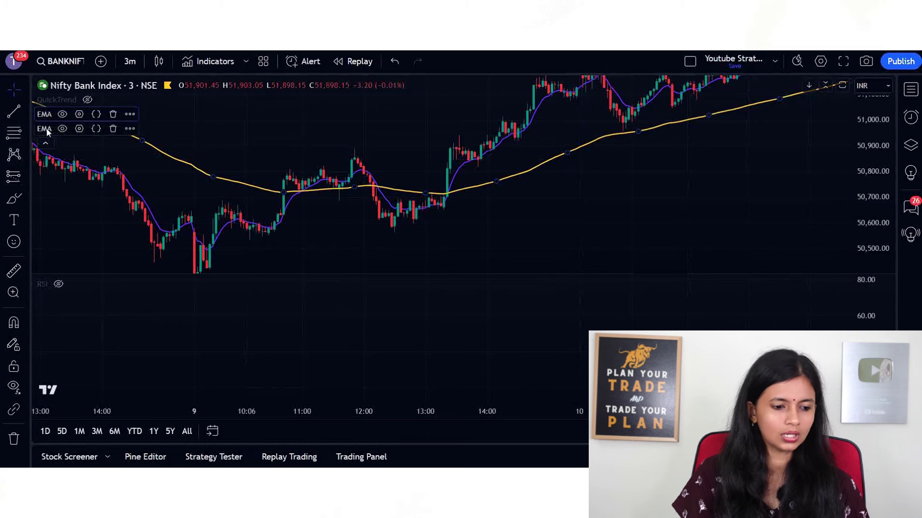
left_click(79, 129)
left_click(370, 166)
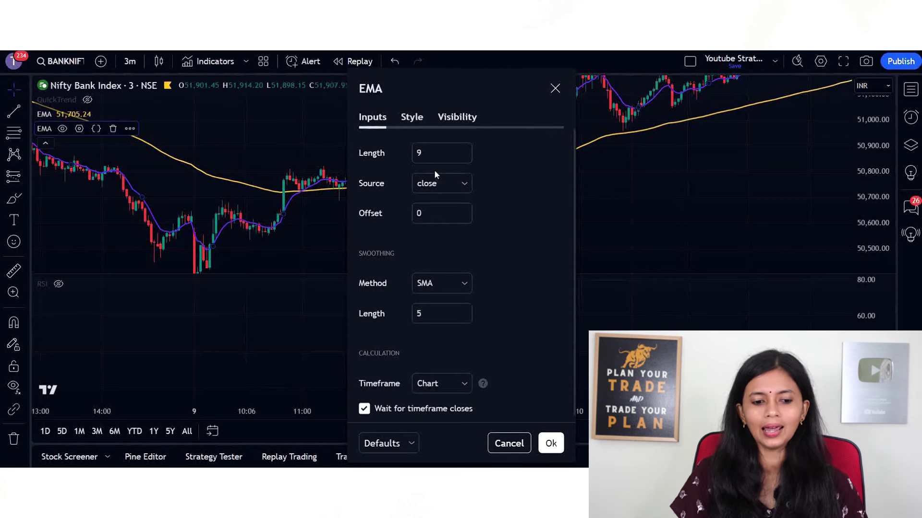
left_click(411, 116)
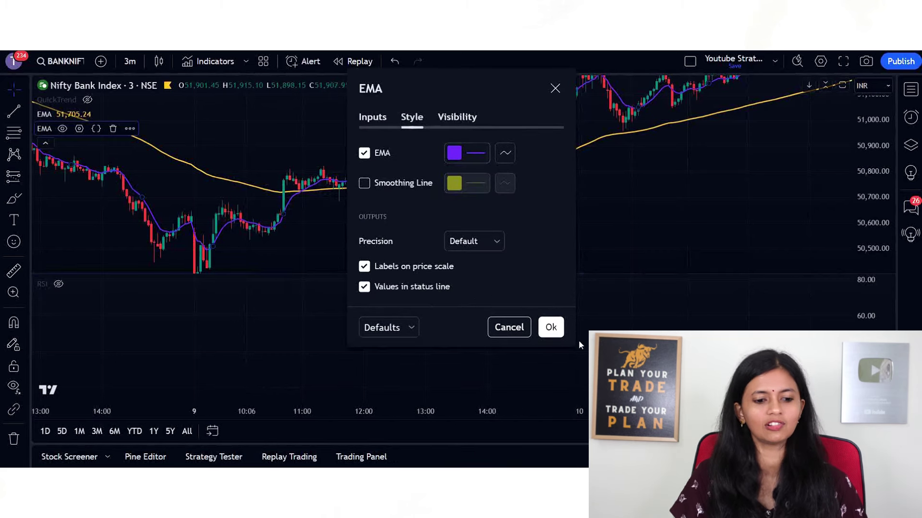
left_click(551, 328)
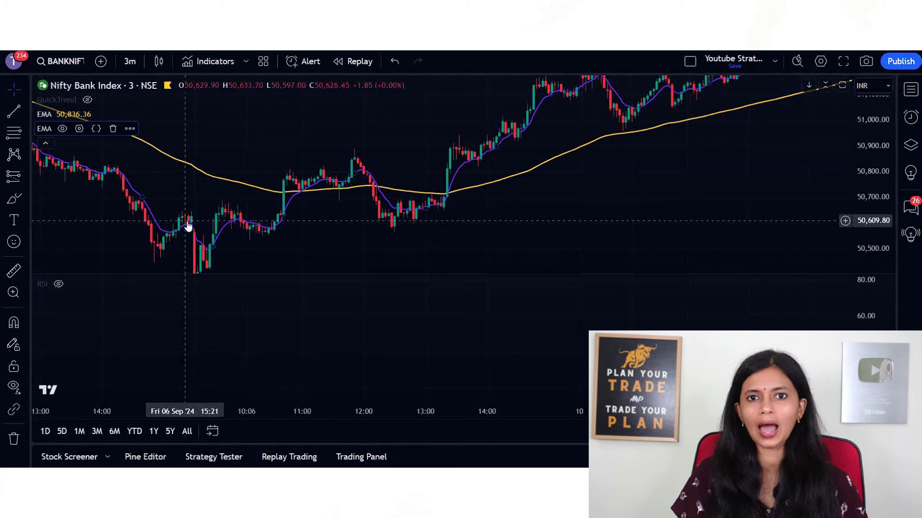
Step: Show the hidden RSI indicator and review its upper and lower band levels
left_click(214, 67)
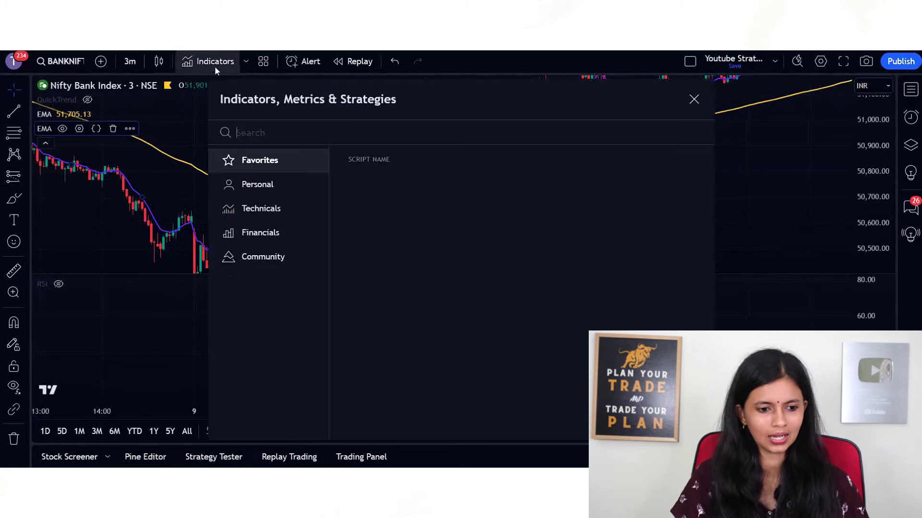
left_click(694, 100)
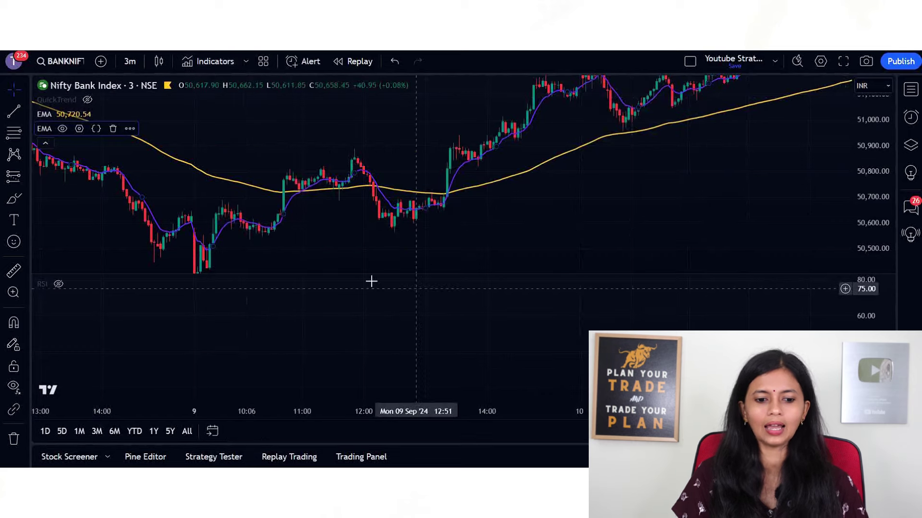
left_click(59, 285)
left_click(75, 284)
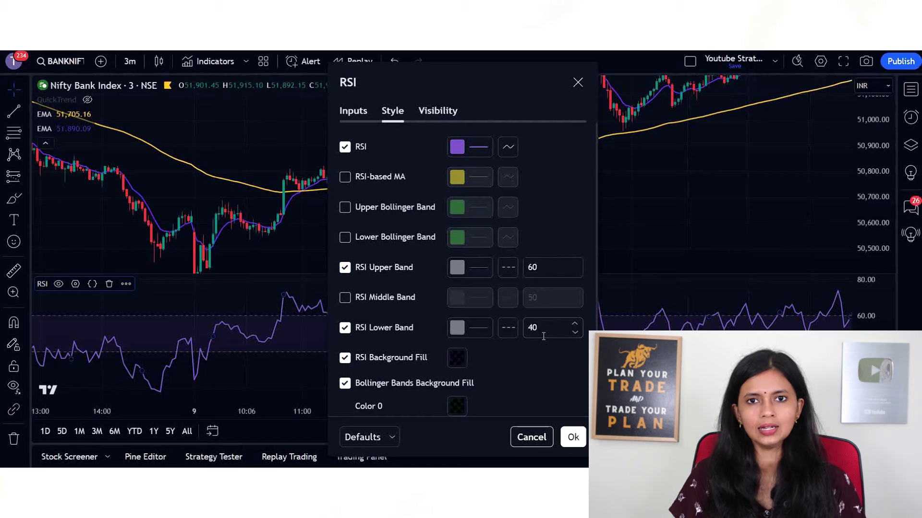
left_click(573, 438)
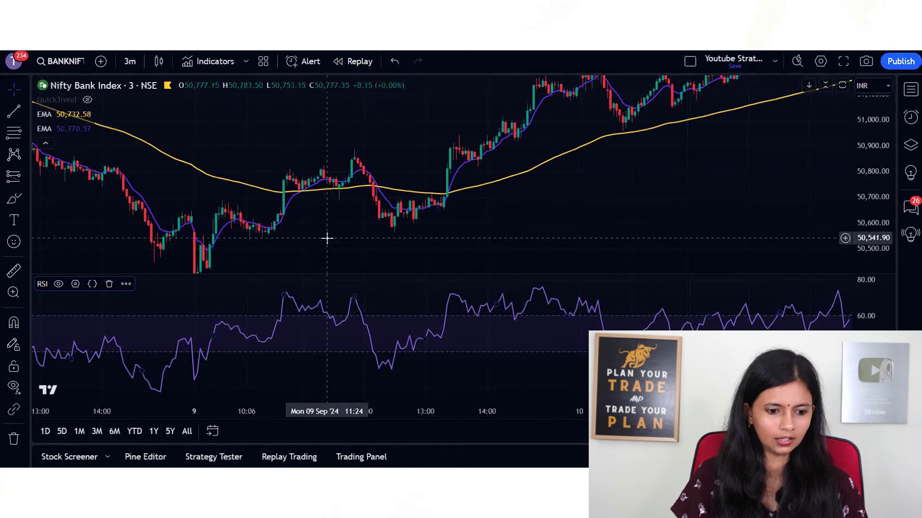
Step: Change the RSI background fill colour to white
scroll(325, 239, "up", 1)
scroll(876, 194, "up", 2)
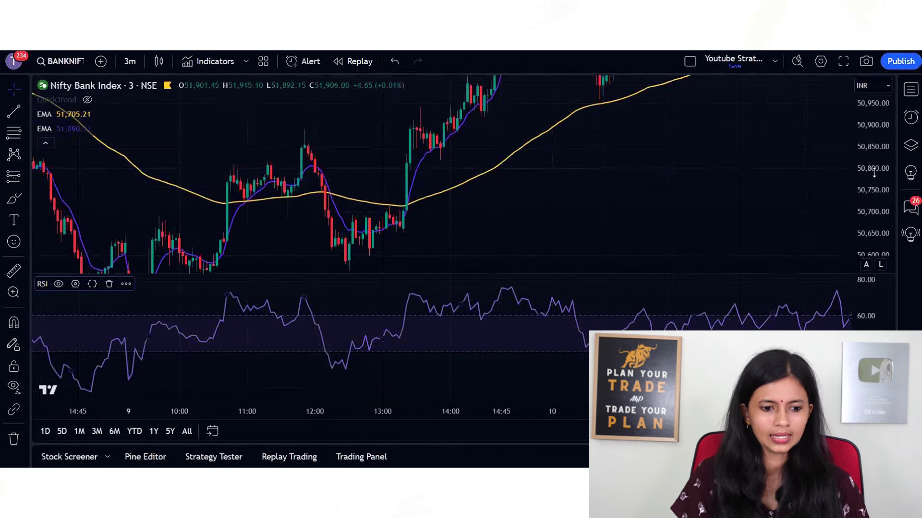
scroll(664, 214, "left", 5)
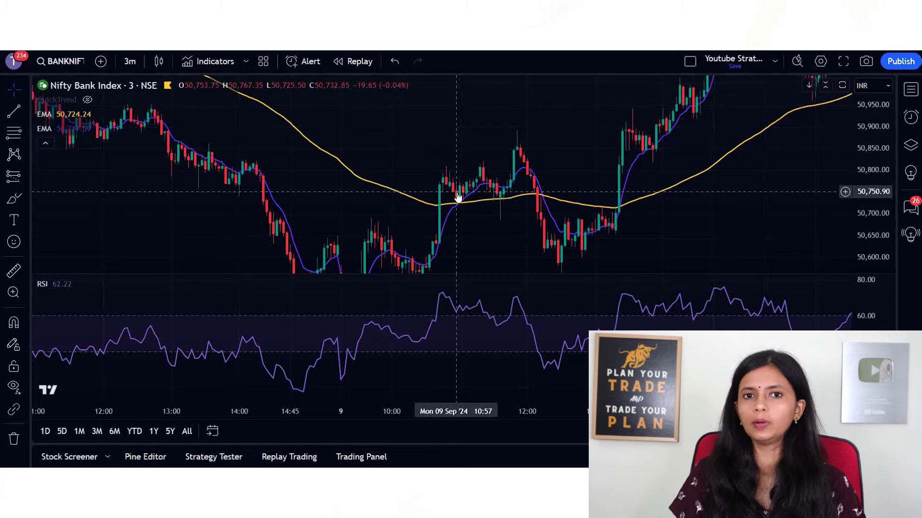
mouse_move(45, 283)
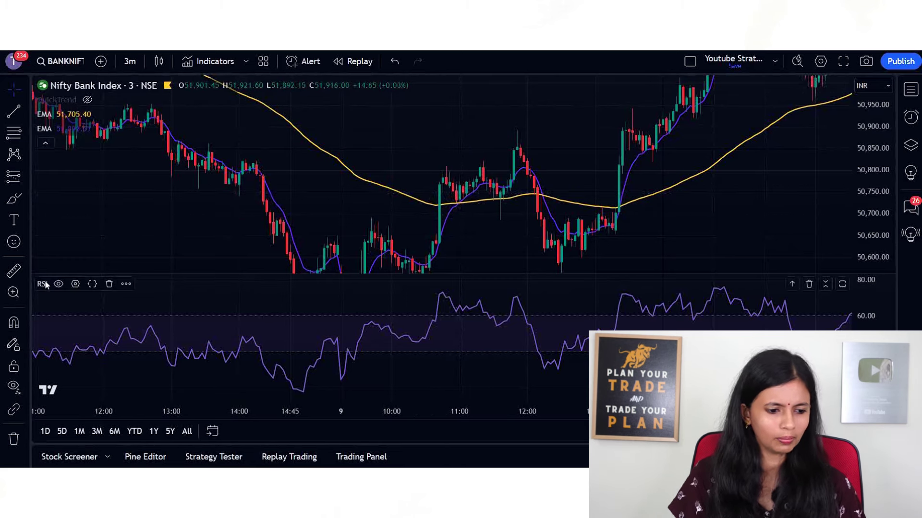
left_click(76, 284)
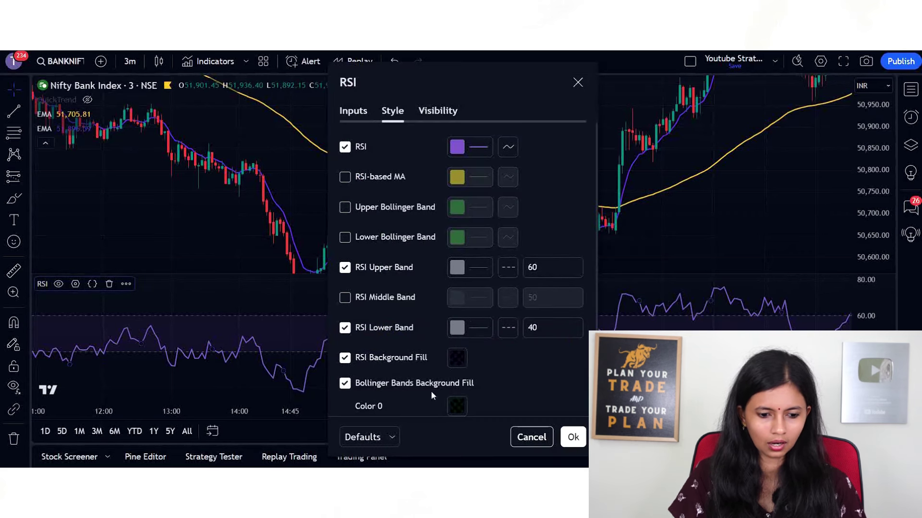
left_click(457, 358)
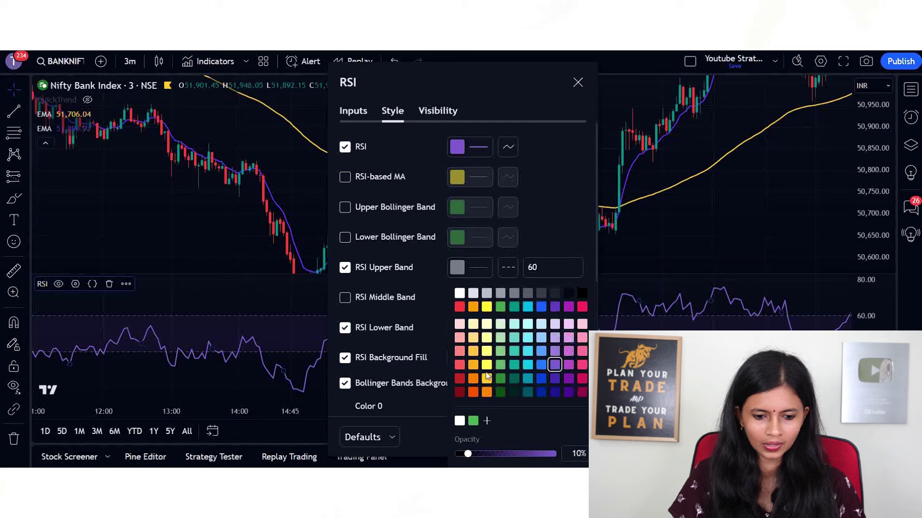
left_click(459, 293)
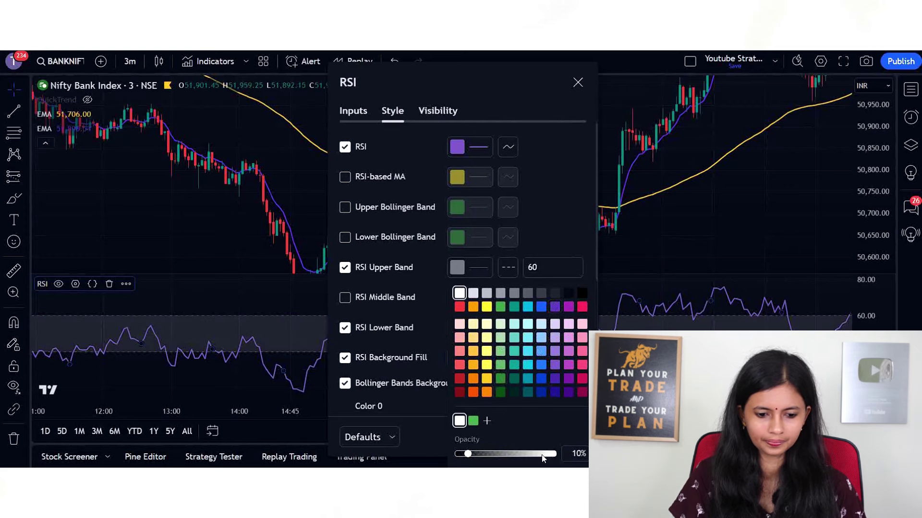
key("Escape")
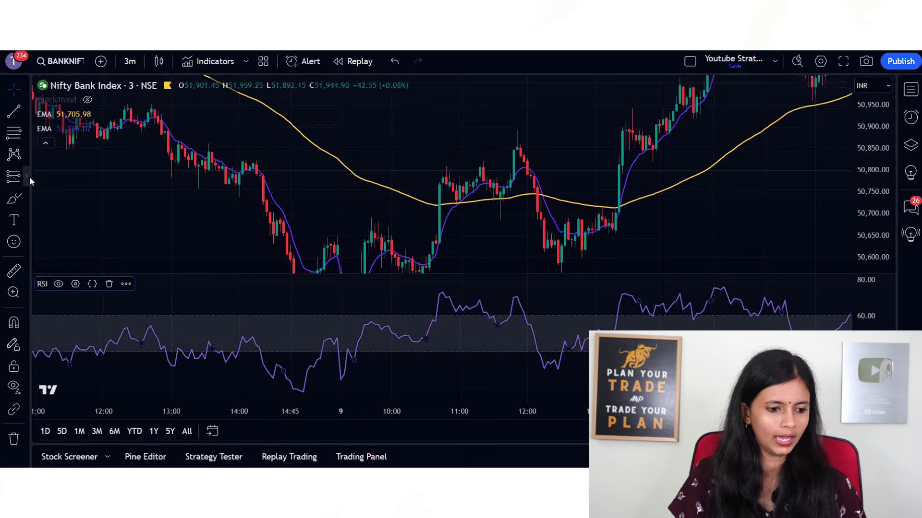
Step: Place a long position on the 9 September 11:03 candle with its entry at about 50,752.30
left_click(24, 175)
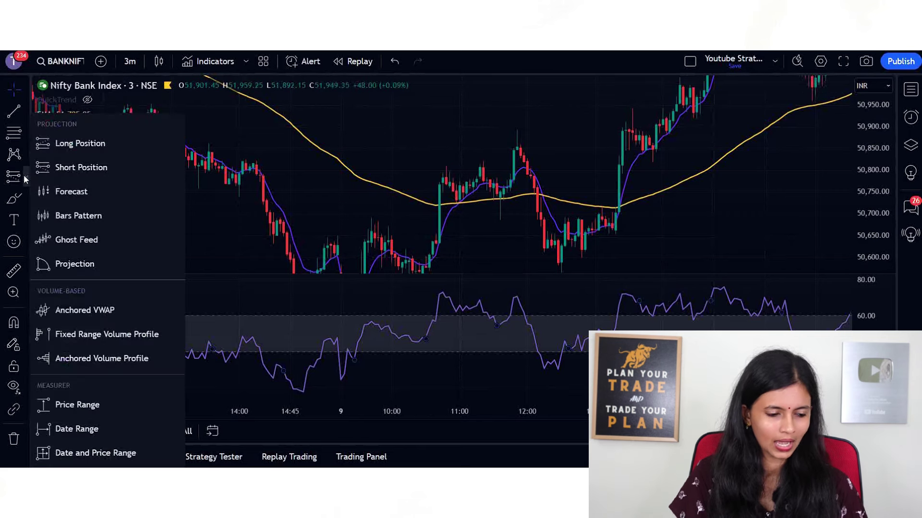
left_click(72, 144)
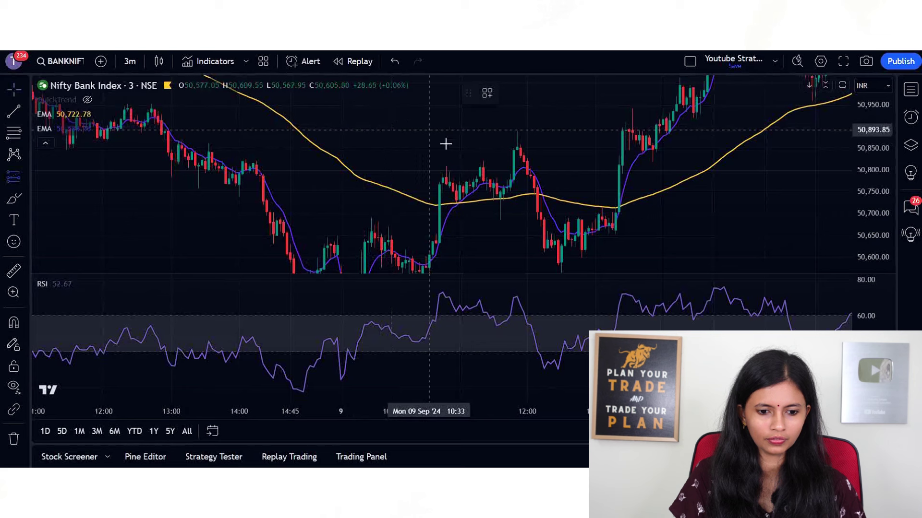
left_click(463, 191)
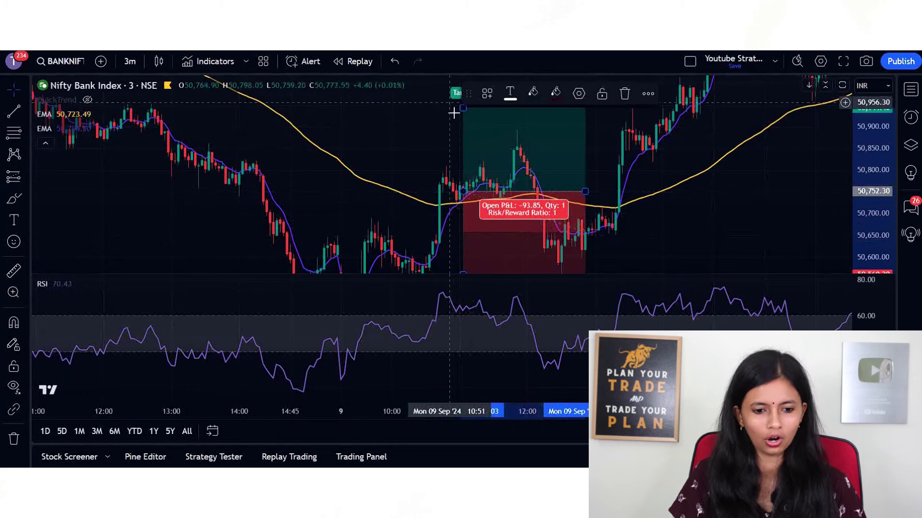
Step: Set the long position's target to about 50,806.40 and its stop to about 50,699.55
left_click_drag(463, 111, 459, 167)
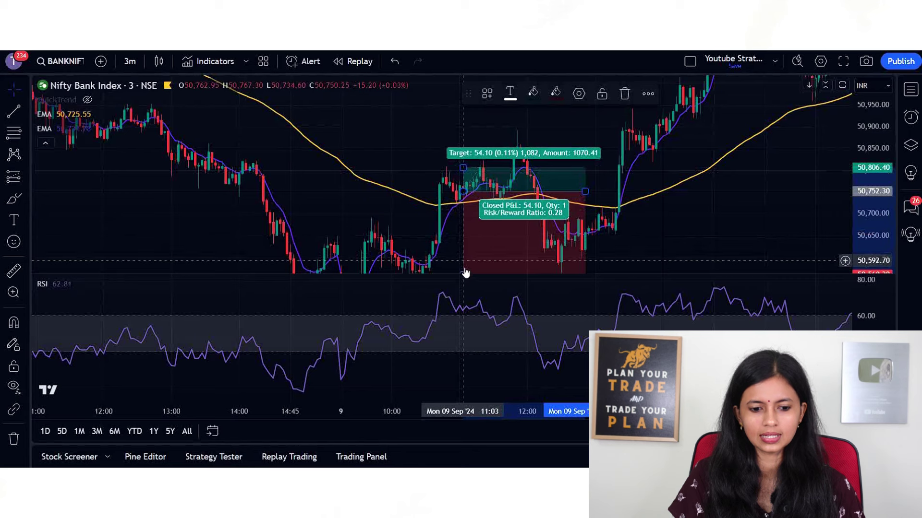
left_click_drag(463, 271, 462, 215)
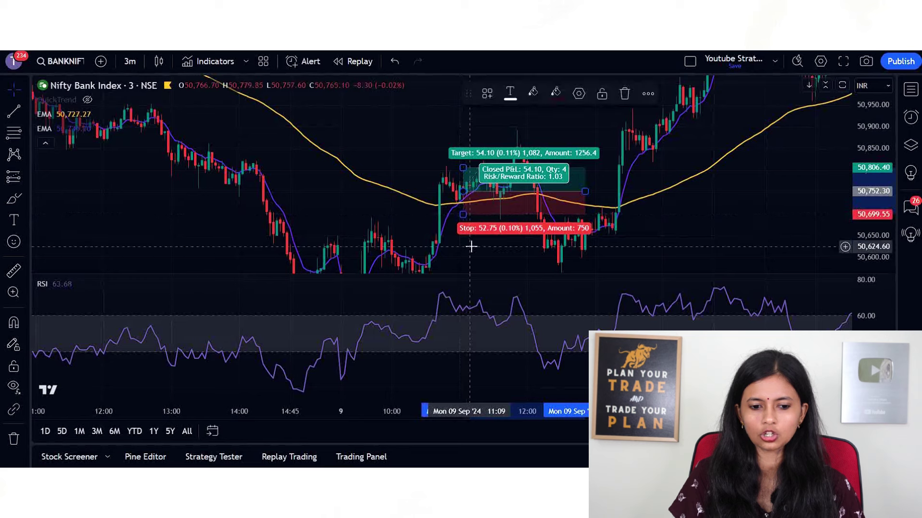
left_click(494, 251)
left_click_drag(878, 243, 877, 221)
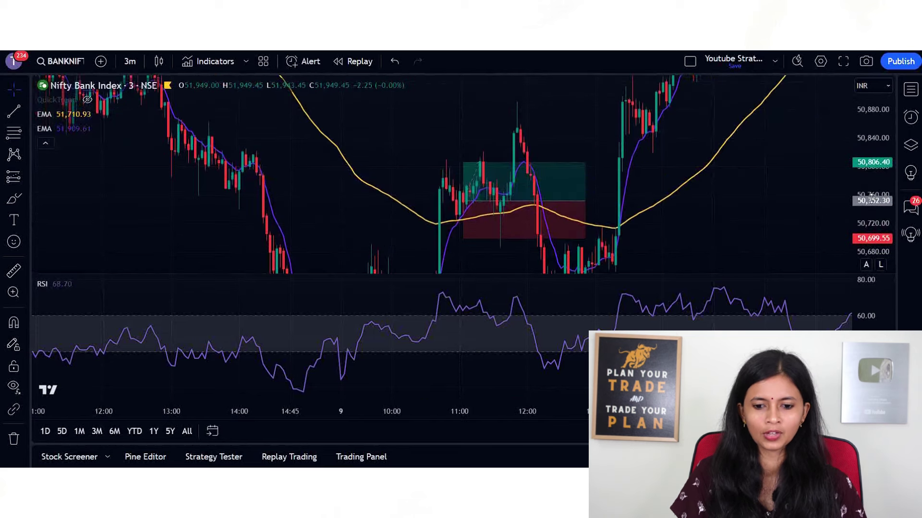
left_click(463, 242)
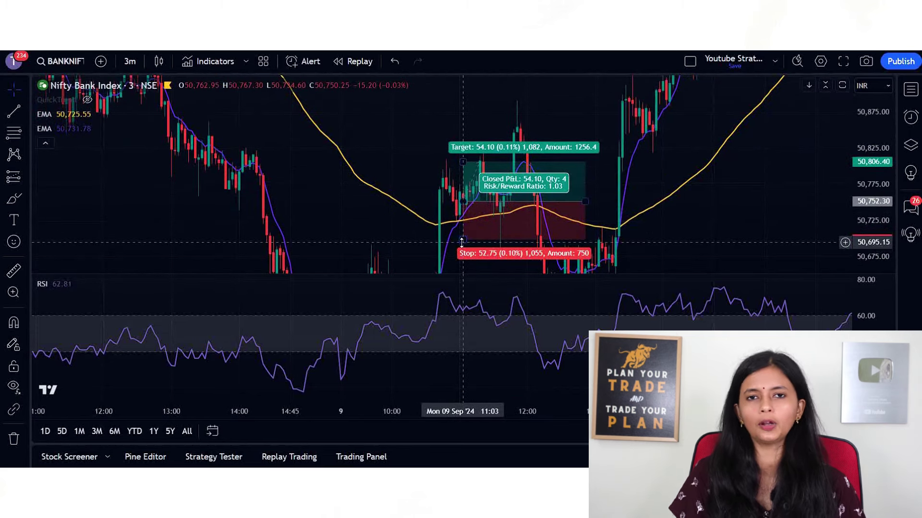
scroll(459, 237, "up", 2)
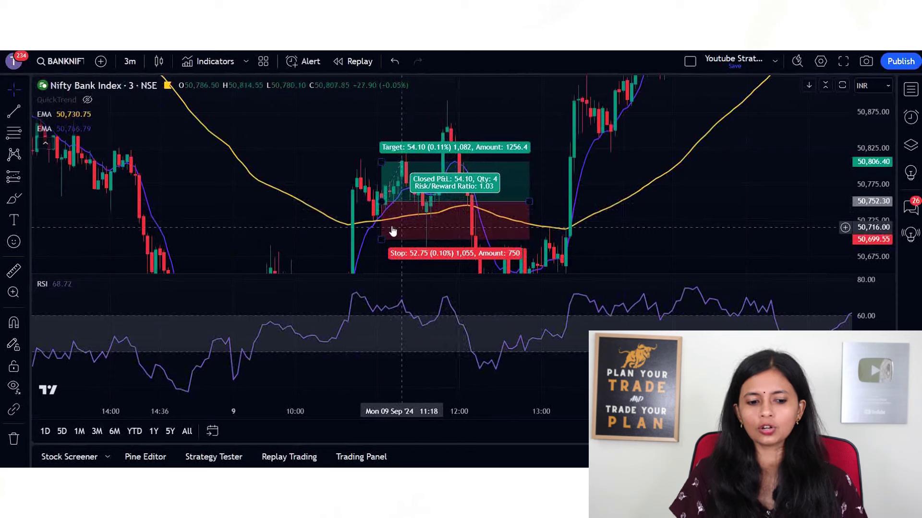
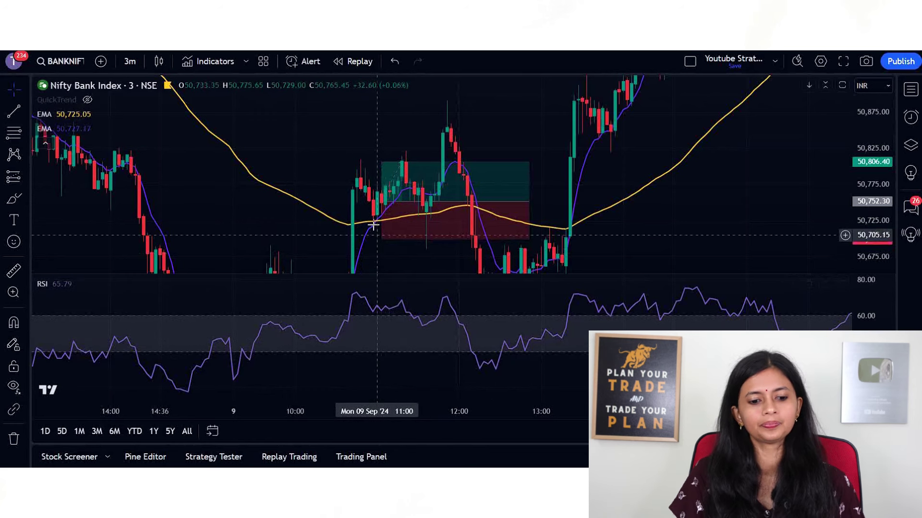
mouse_move(392, 214)
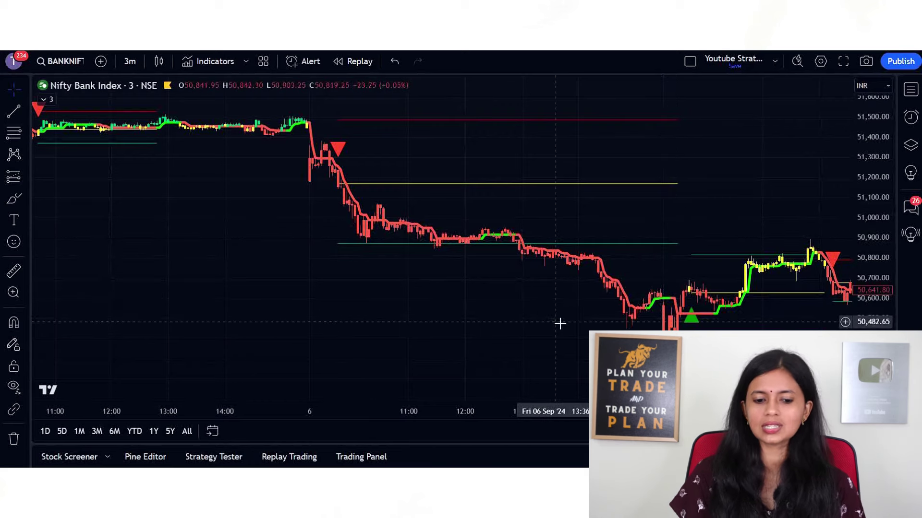
Step: Examine the buy and sell signals and their level lines on the 6 and 9 September price action
scroll(395, 288, "right", 5)
scroll(614, 312, "down", 2)
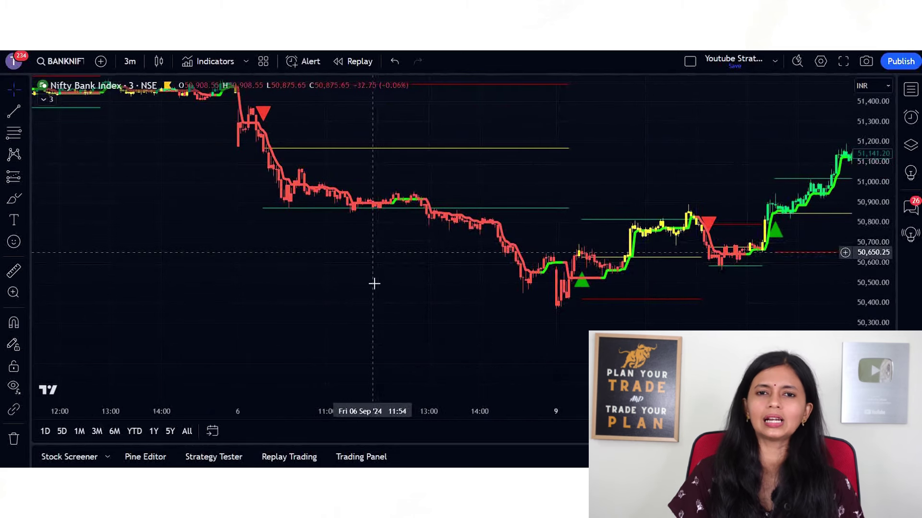
left_click_drag(372, 282, 381, 302)
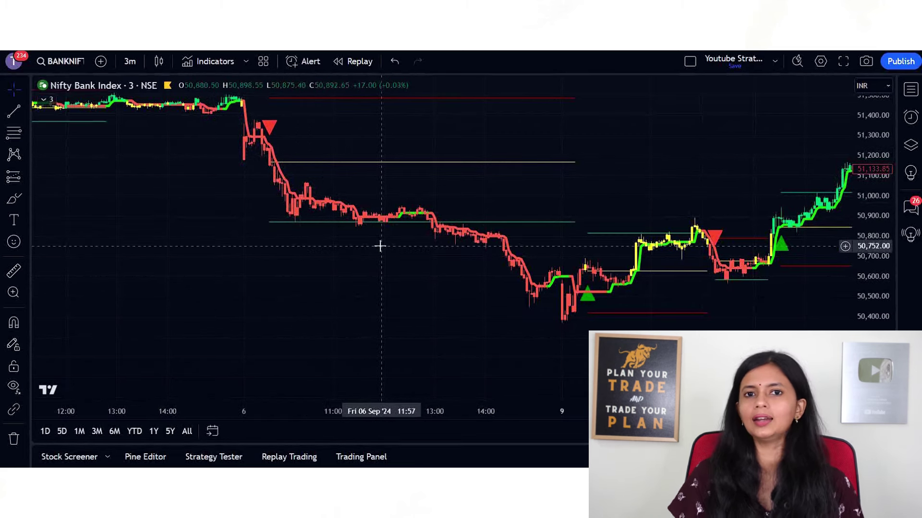
left_click_drag(694, 305, 543, 306)
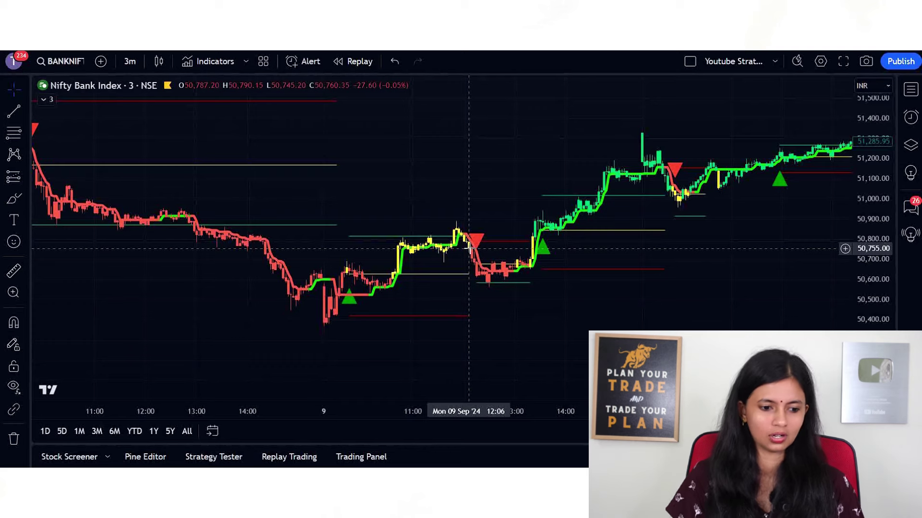
Step: Examine the buy and sell signals with their target, entry and stop lines across the 6 to 10 September price action
scroll(469, 248, "down", 5)
left_click_drag(885, 182, 884, 250)
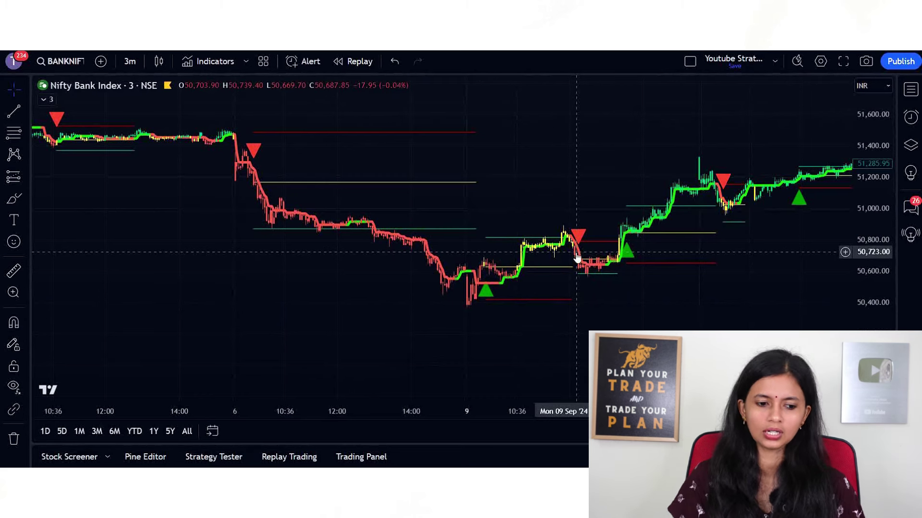
left_click_drag(280, 237, 203, 224)
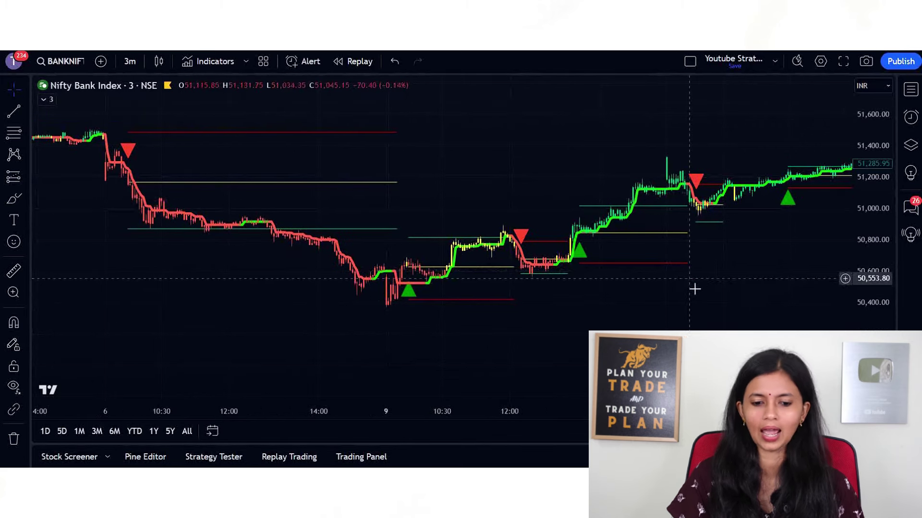
left_click_drag(600, 282, 584, 286)
scroll(529, 290, "up", 2)
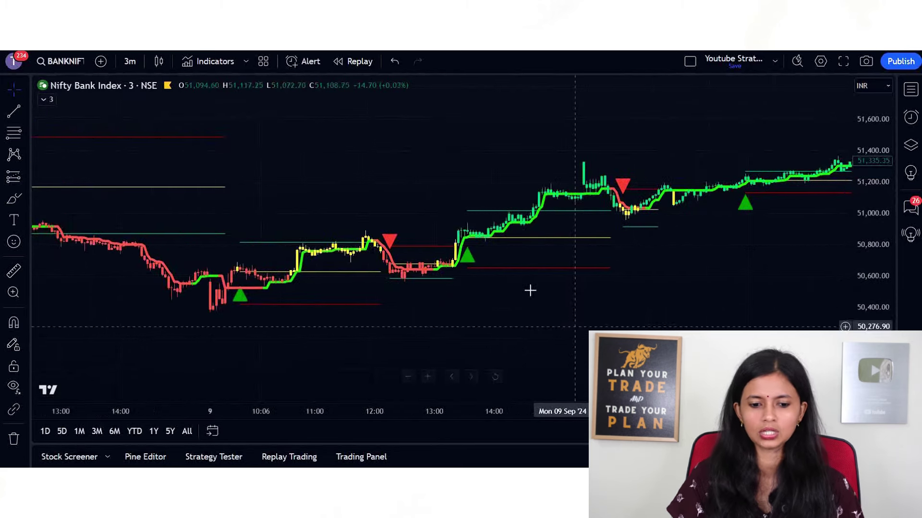
left_click_drag(869, 309, 844, 161)
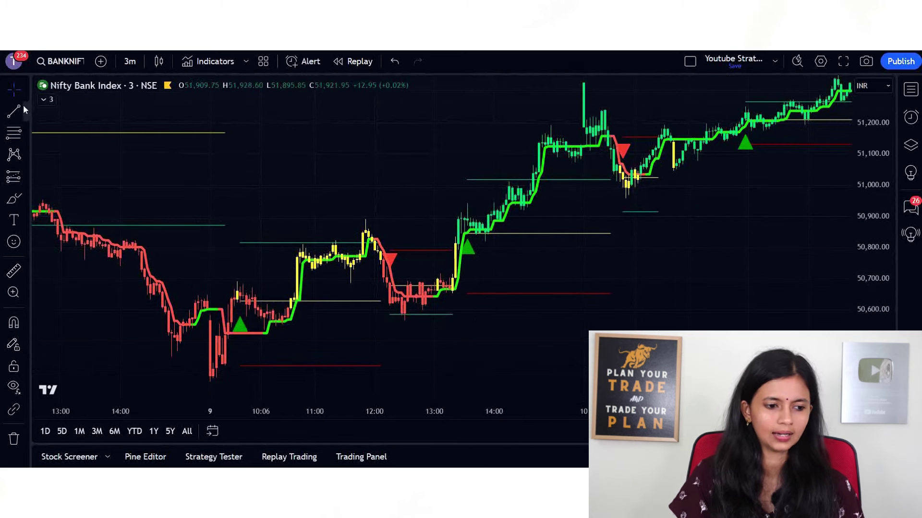
Step: Annotate the 9 September rally between about 13:15 and 14:48 with freehand brush strokes along the candles and around the target line
left_click(14, 197)
scroll(484, 252, "up", 2)
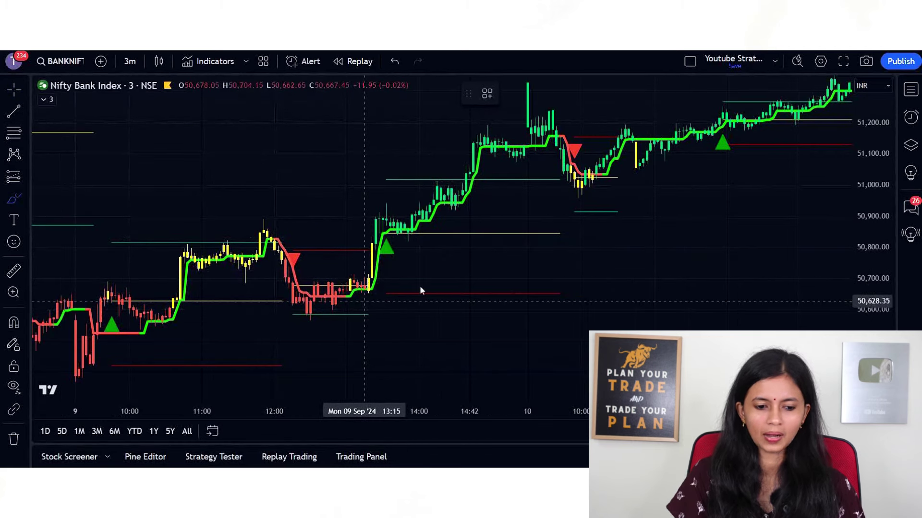
left_click_drag(368, 300, 444, 277)
left_click_drag(382, 202, 423, 188)
left_click_drag(407, 250, 440, 243)
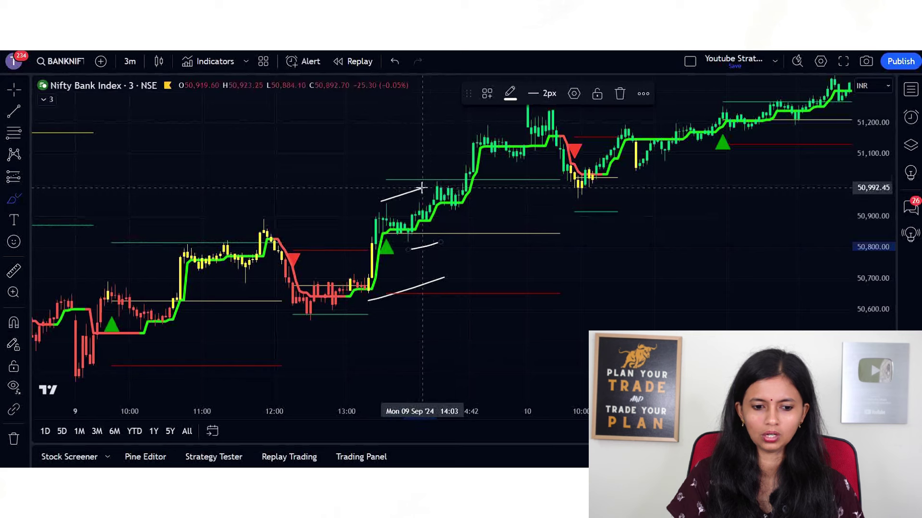
mouse_move(470, 173)
left_mouse_down()
mouse_move(421, 180)
mouse_move(475, 219)
left_mouse_up()
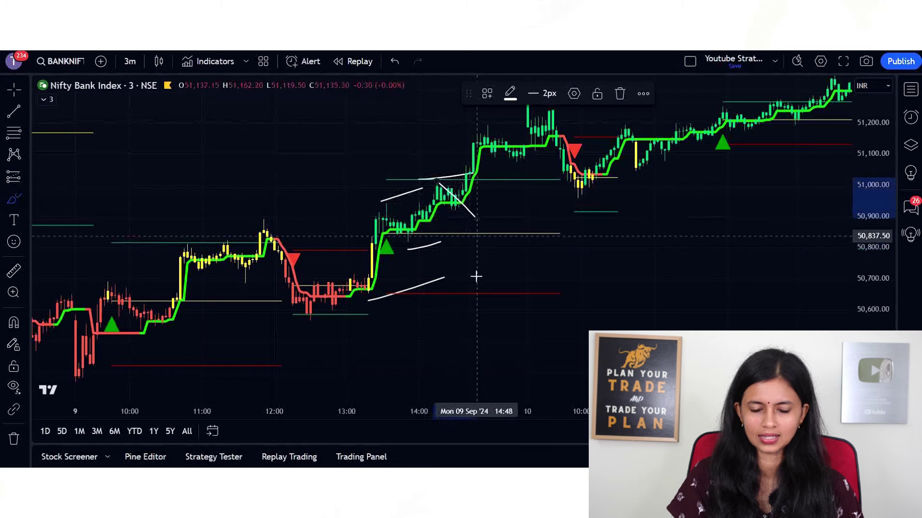
mouse_move(456, 188)
left_mouse_down()
mouse_move(473, 201)
mouse_move(454, 192)
mouse_move(474, 235)
mouse_move(390, 259)
left_mouse_up()
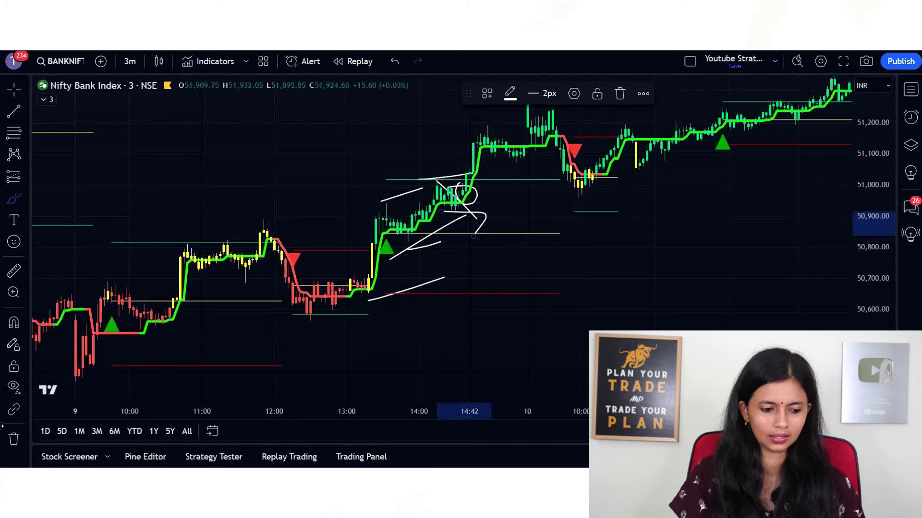
Step: Remove all brush drawings from the chart while keeping the indicators
left_click(14, 439)
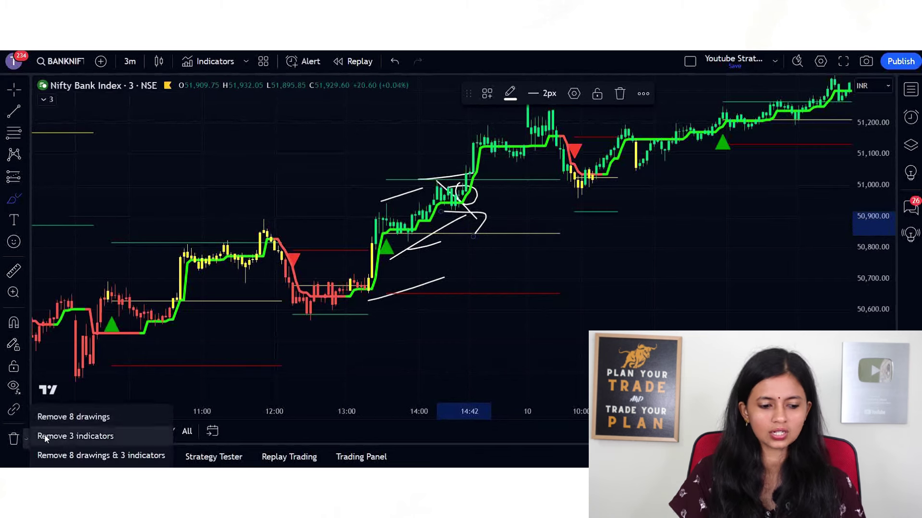
left_click(62, 416)
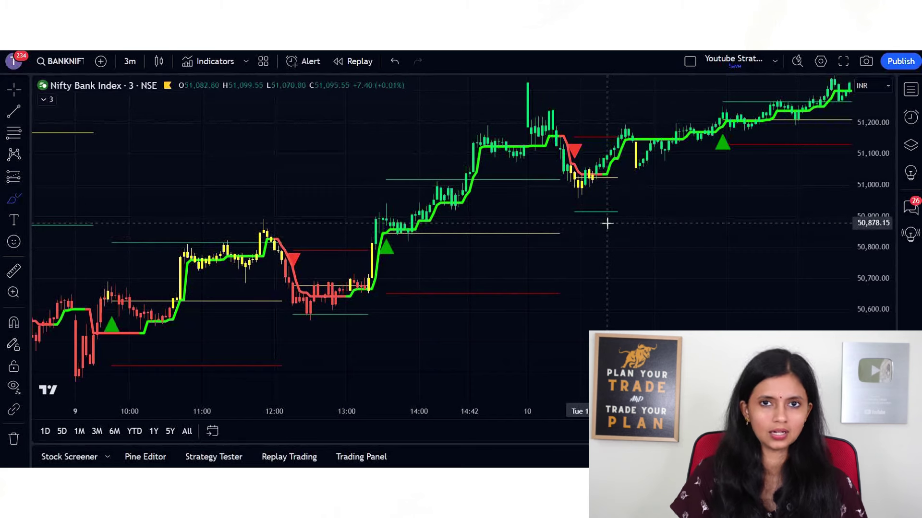
Step: Circle the 9 September 13:36 buy signal and mark its entry, target and stop lines with brush strokes
scroll(667, 259, "down", 1)
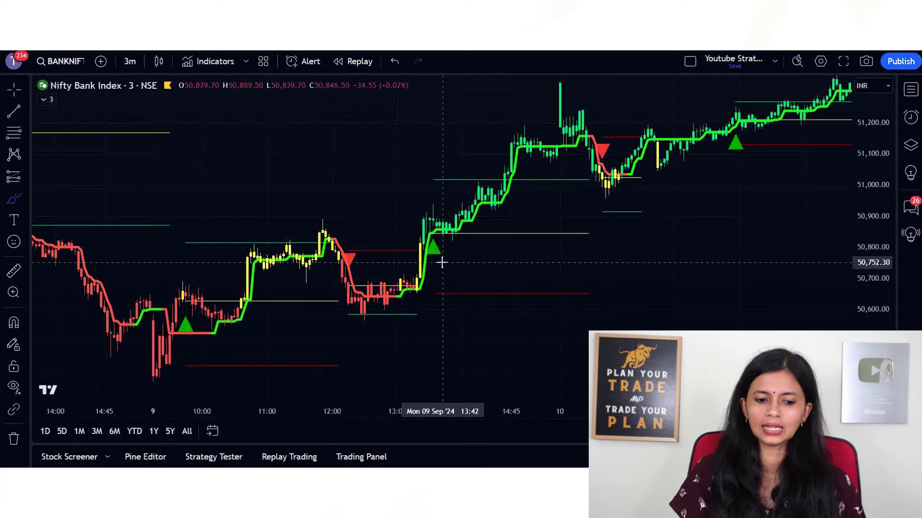
left_click_drag(446, 238, 453, 263)
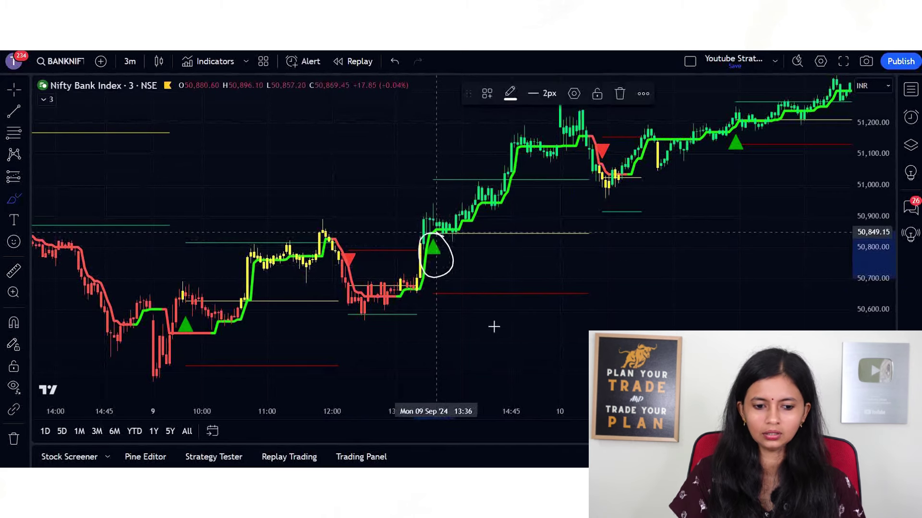
mouse_move(591, 235)
left_mouse_down()
mouse_move(623, 237)
mouse_move(616, 256)
left_mouse_up()
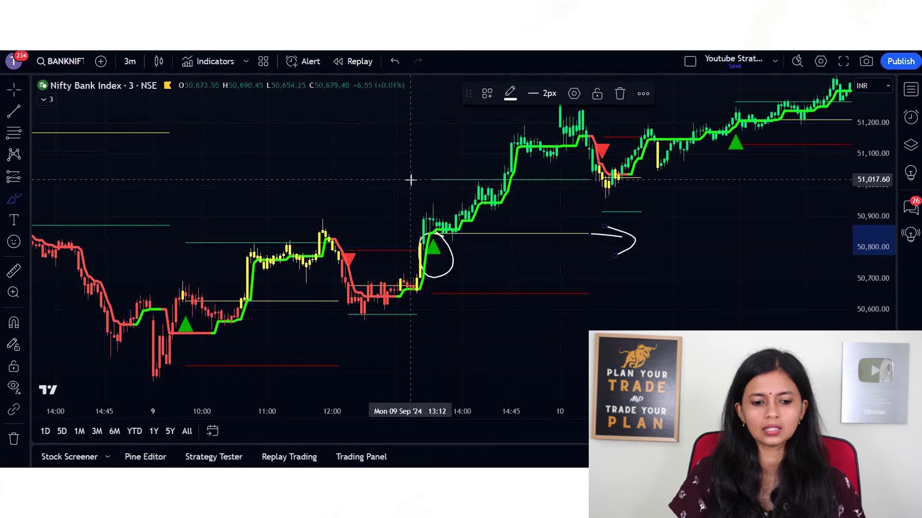
left_click_drag(413, 179, 456, 179)
left_click_drag(423, 294, 461, 288)
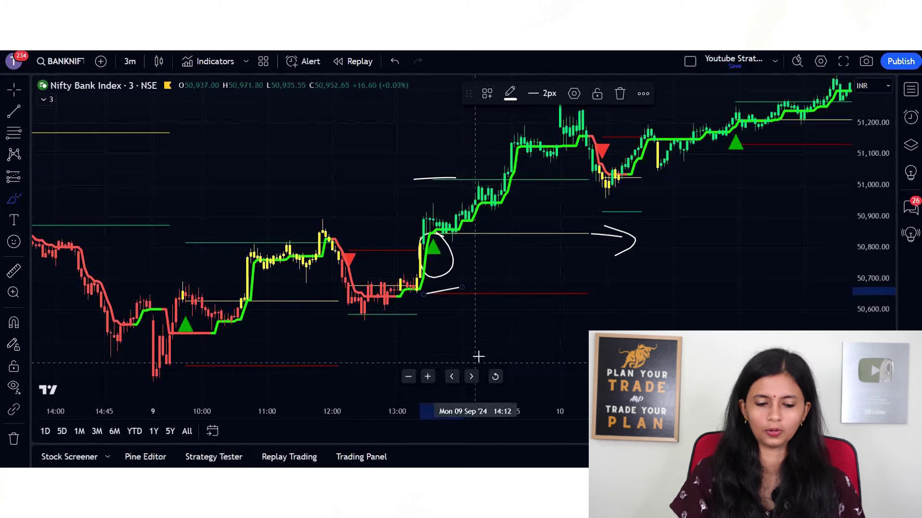
Step: Review the trade setup inputs in the QuickTrend indicator's settings
double_click(497, 117)
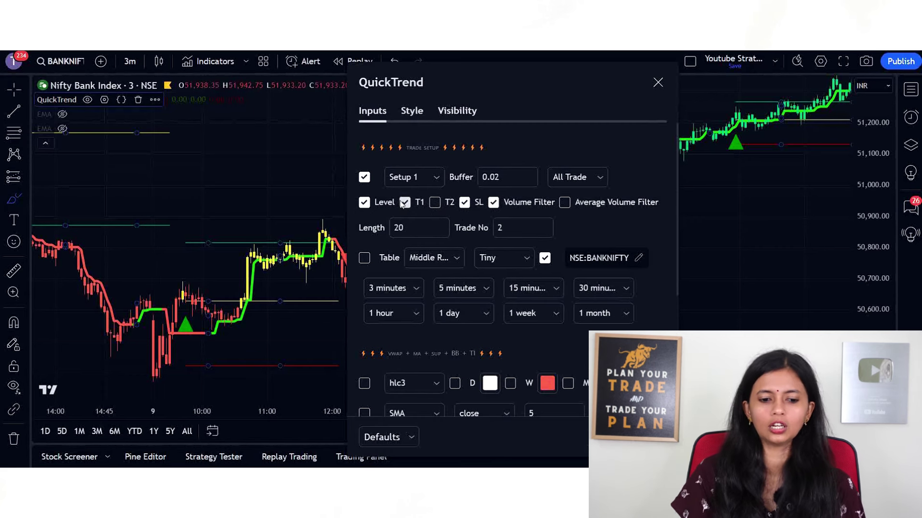
left_click(429, 185)
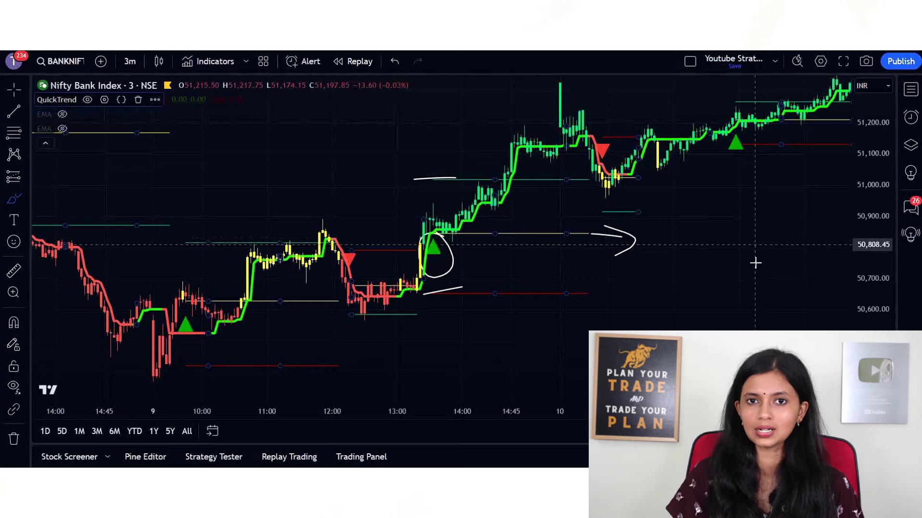
Step: Switch to the Udupa Finance SuperProfile page and look through its indicator and course offers
scroll(563, 292, "down", 1)
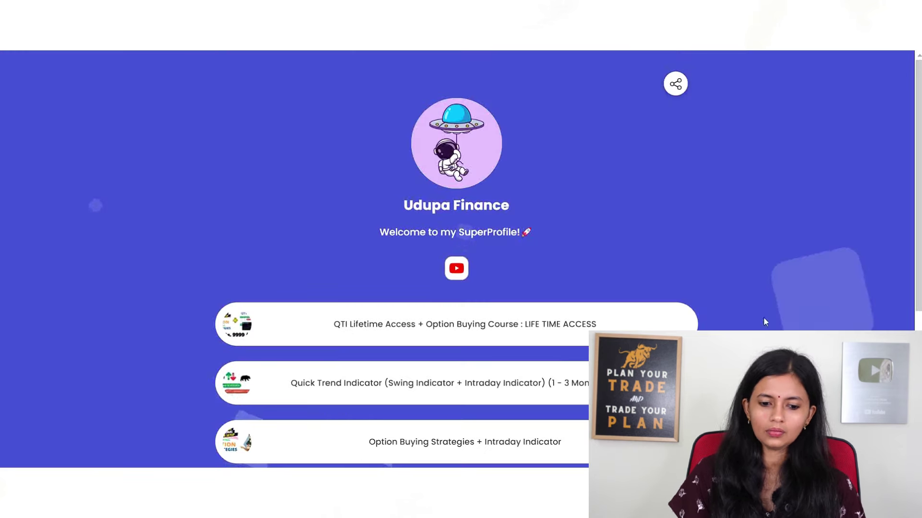
scroll(540, 269, "down", 1)
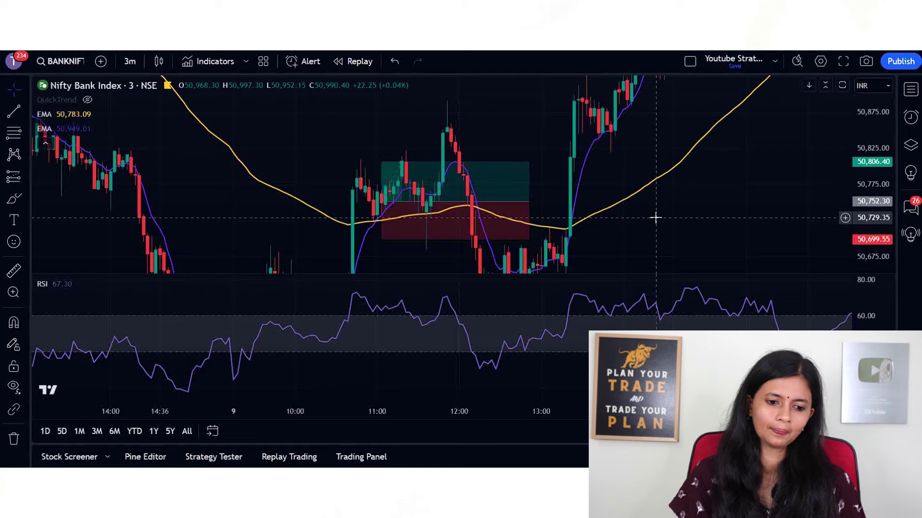
Step: Return to the TradingView chart with the EMAs and RSI and remove its long position drawing
left_click_drag(872, 188, 871, 211)
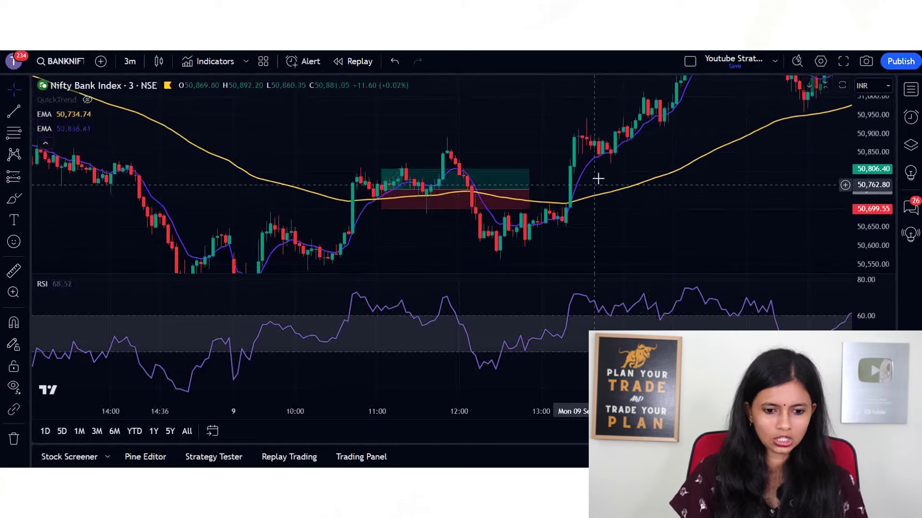
scroll(666, 236, "left", 5)
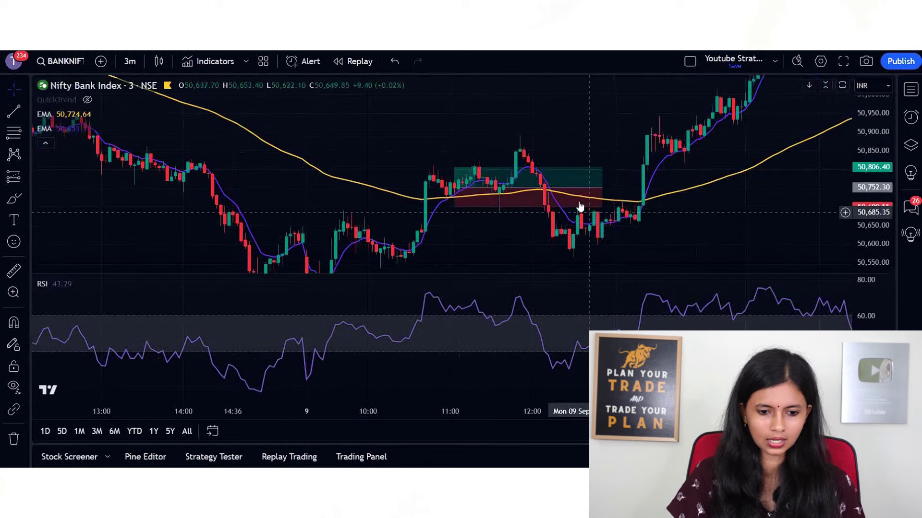
left_click(13, 440)
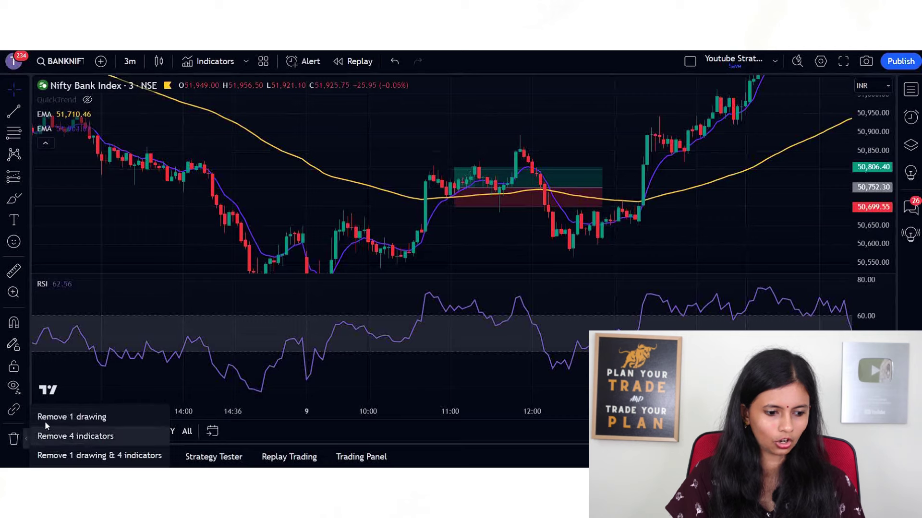
left_click(62, 416)
Step: Place a short position on the 9 September 12:18 candle with its entry at about 50,646.65
scroll(488, 175, "up", 2)
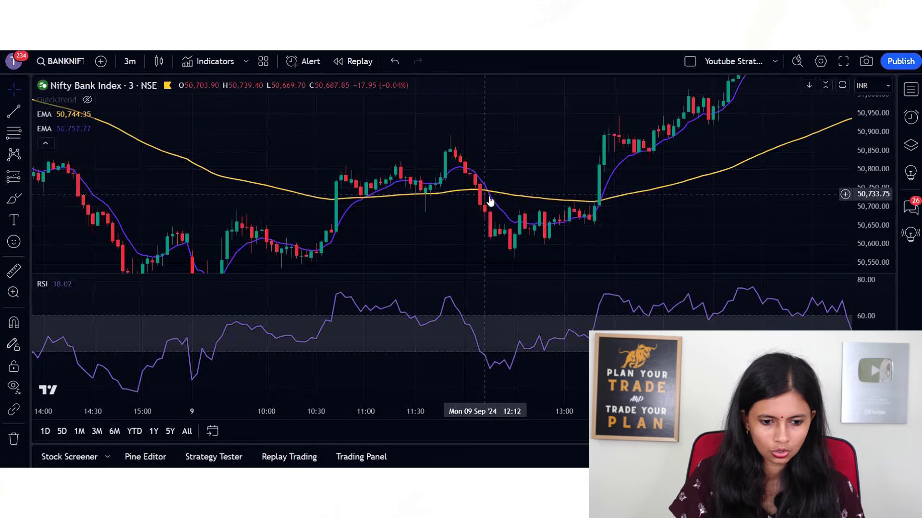
left_click_drag(490, 199, 367, 198)
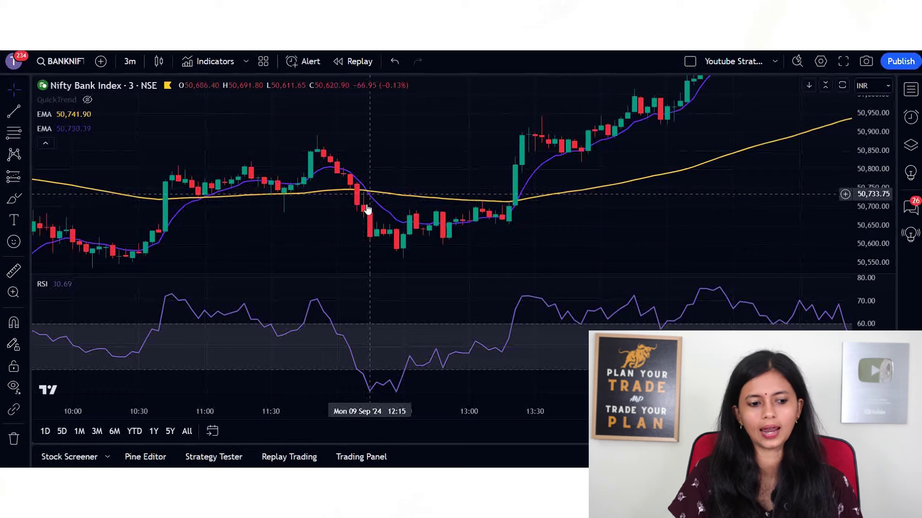
left_click(26, 178)
left_click(108, 165)
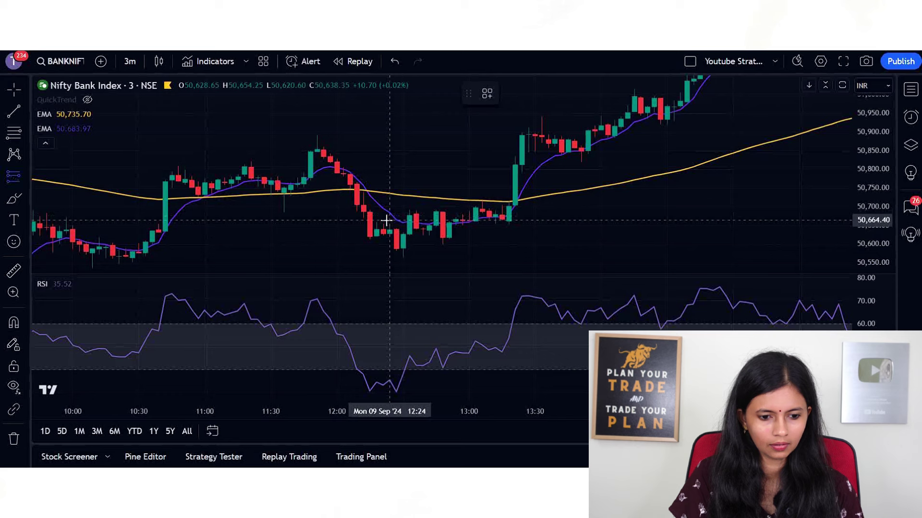
left_click(376, 226)
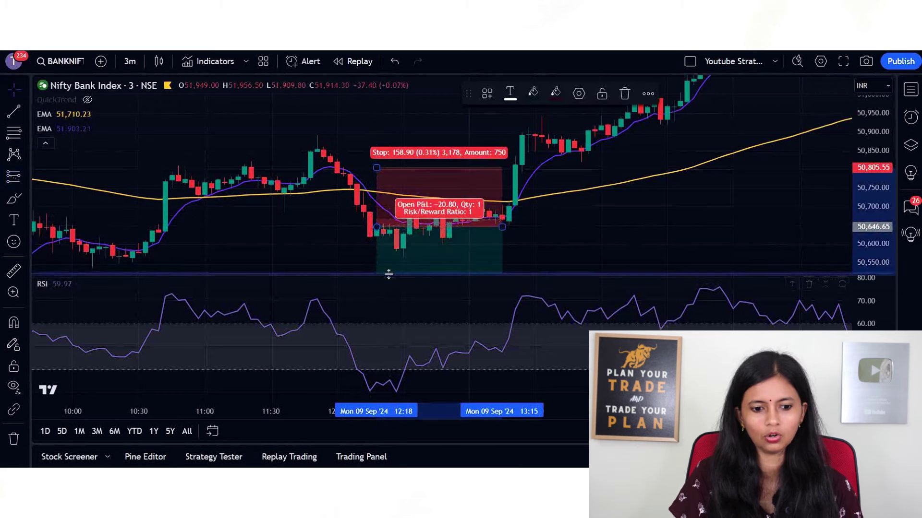
Step: Set the short position's target to about 50,596.60 and its stop to about 50,701.40
left_click_drag(376, 288, 373, 255)
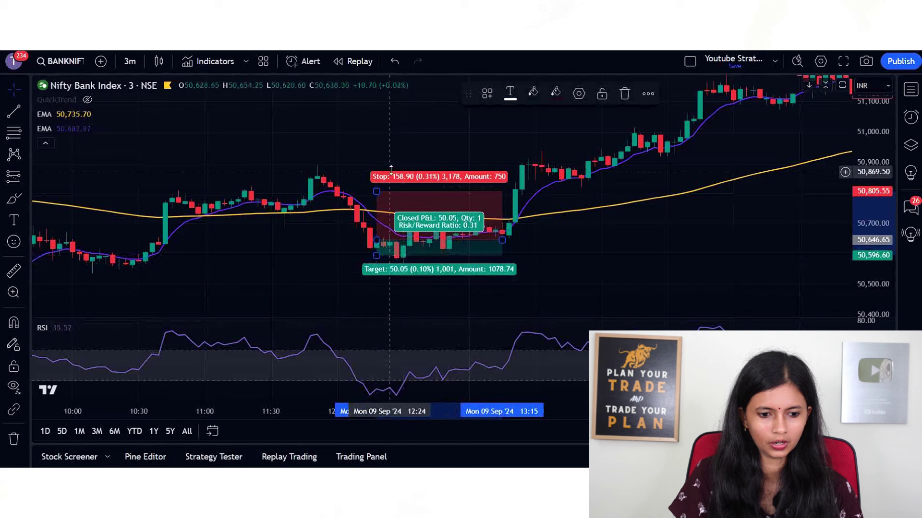
left_click_drag(376, 192, 383, 227)
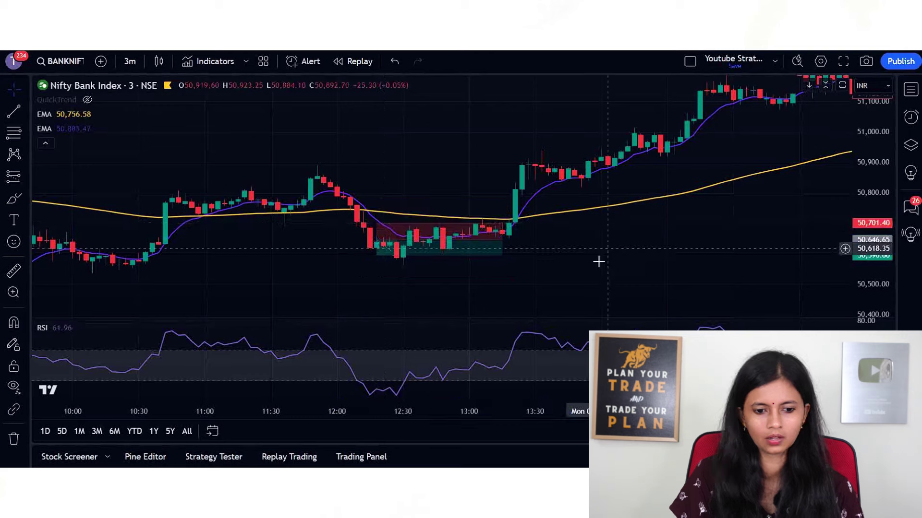
left_click_drag(901, 268, 901, 250)
left_click_drag(670, 294, 707, 261)
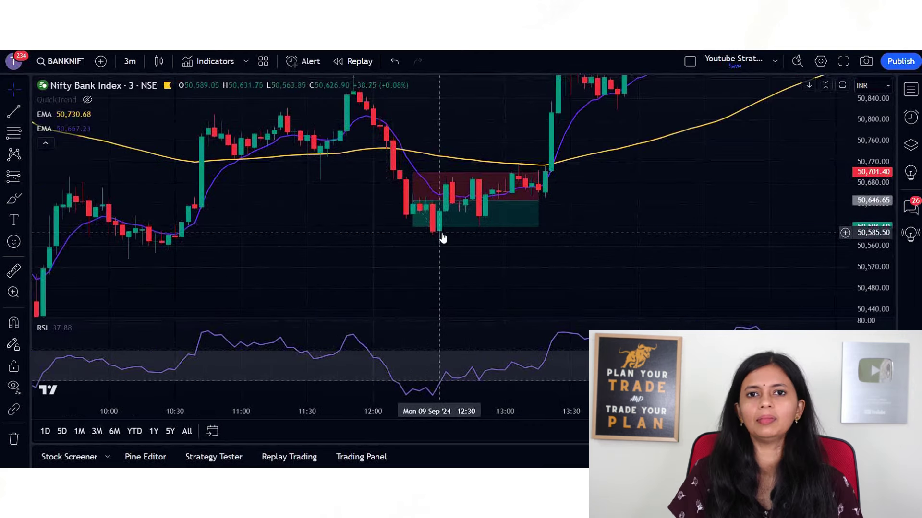
Step: Place a long position on the 9 September 13:24 candle with its entry at about 50,815.65
scroll(552, 240, "down", 2)
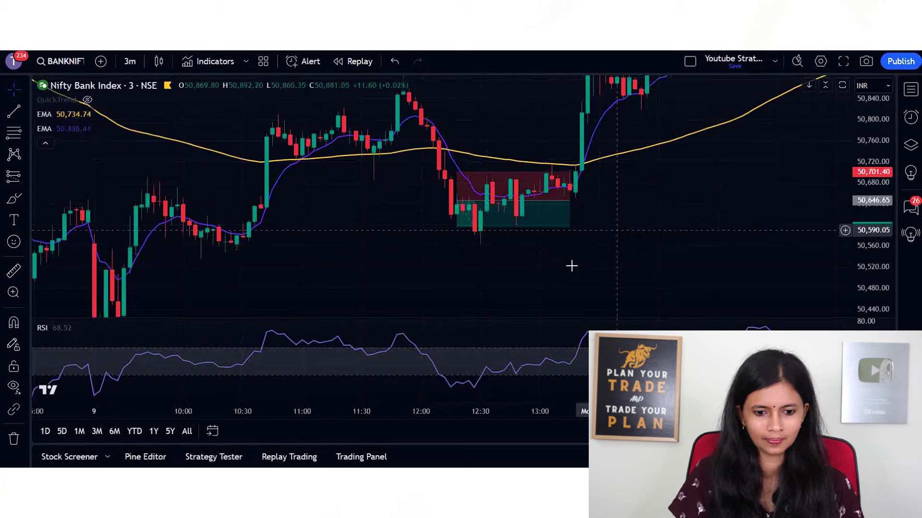
left_click_drag(736, 186, 599, 290)
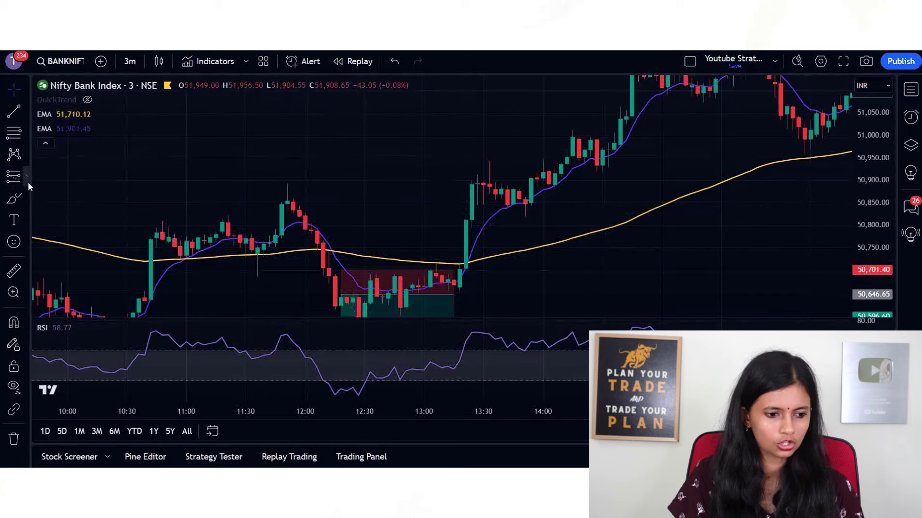
left_click(27, 180)
left_click(74, 145)
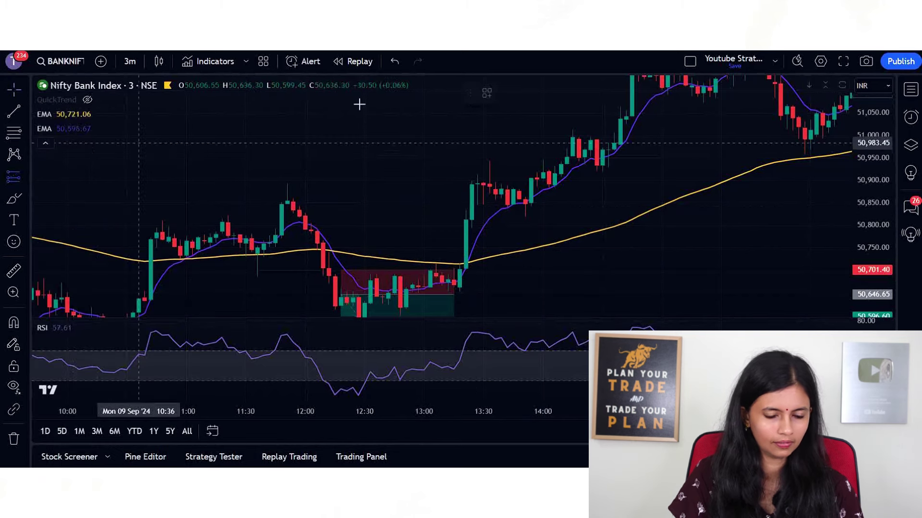
left_click(471, 220)
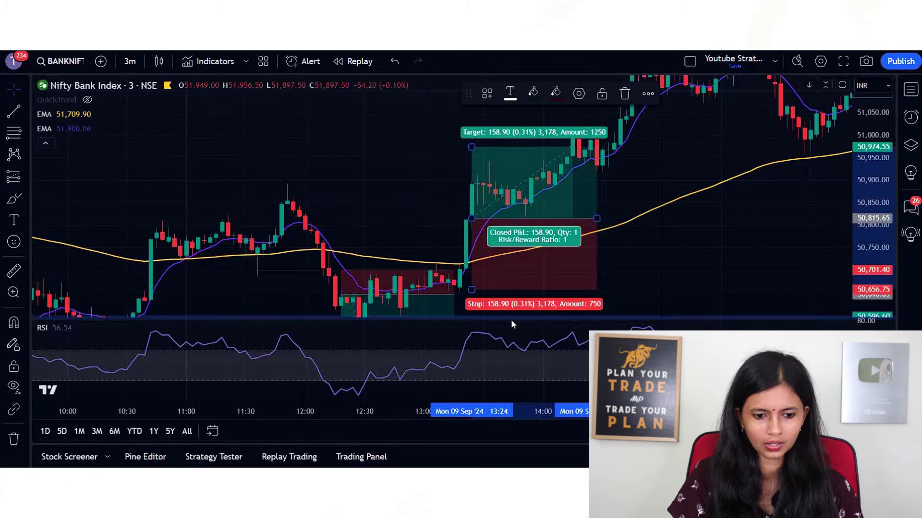
Step: Set the 13:24 long position's stop to about 50,764.65 and its target to about 50,869.35
mouse_move(474, 290)
left_mouse_down()
mouse_move(472, 234)
mouse_move(474, 242)
left_mouse_up()
left_click_drag(471, 144, 486, 194)
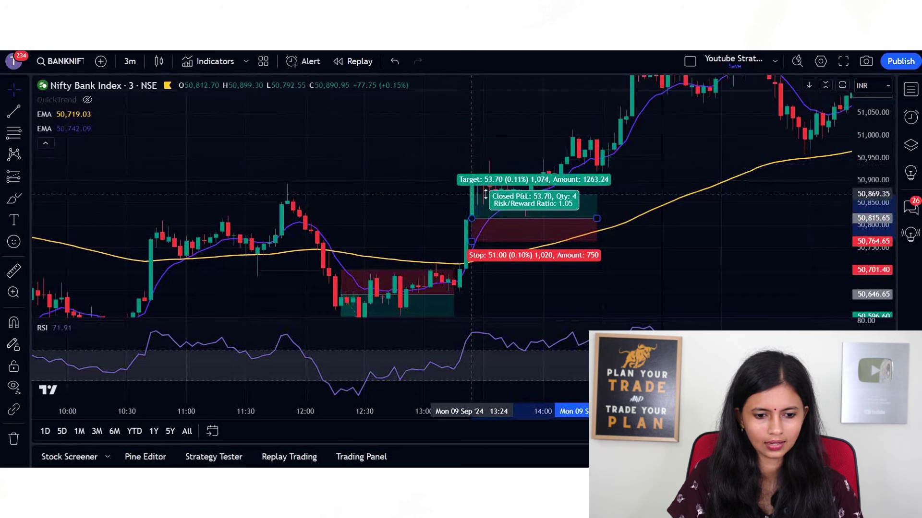
left_click(383, 192)
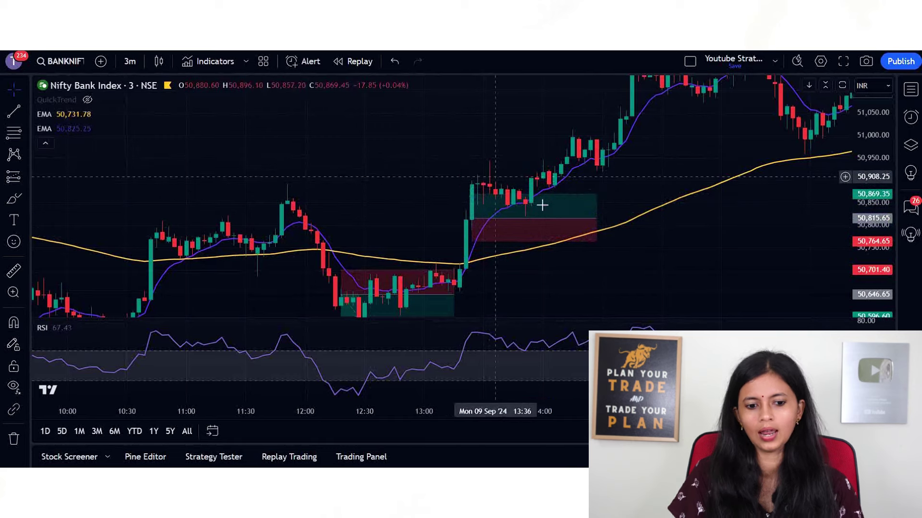
scroll(699, 258, "down", 3)
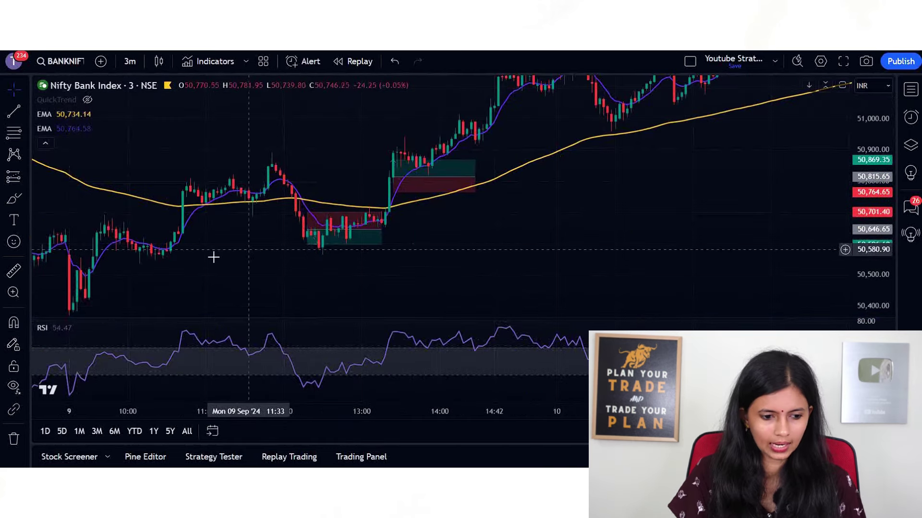
Step: Place a long position on the 9 September 11:03 candle with its entry at about 50,751.10
left_click_drag(303, 254, 410, 253)
left_click_drag(185, 265, 273, 268)
left_click_drag(123, 226, 214, 247)
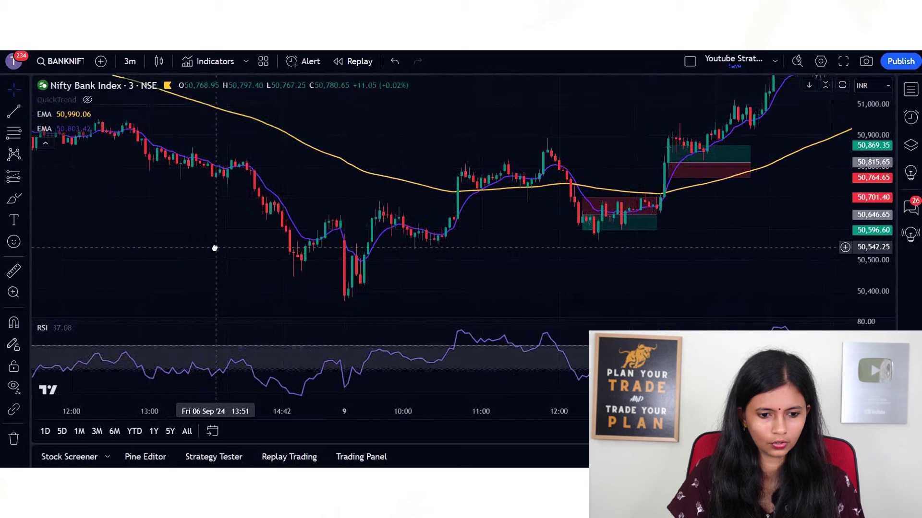
left_click(482, 191)
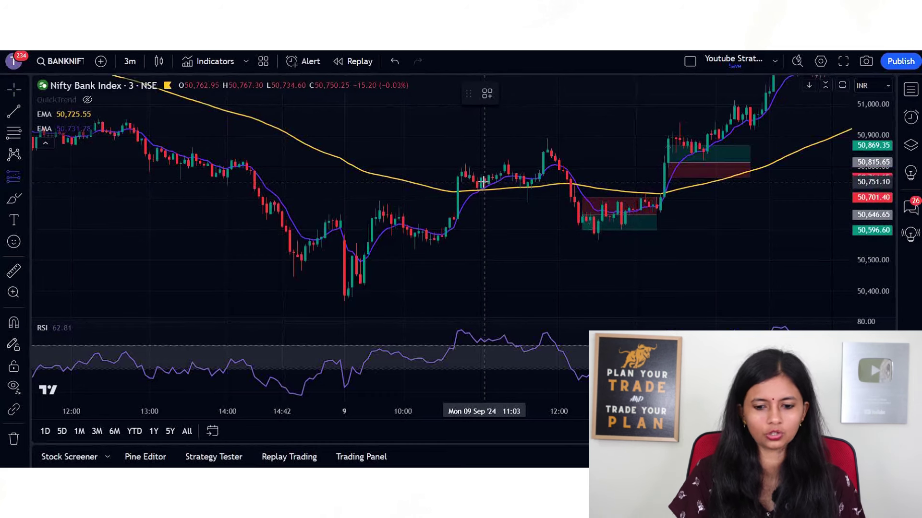
left_click(482, 183)
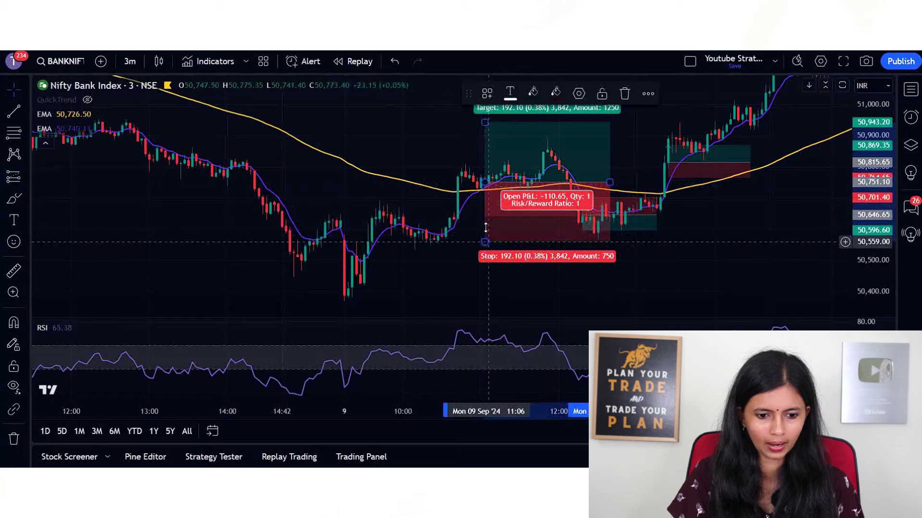
Step: Set the 11:03 long position's stop to about 50,700.80 and its target to about 50,803.30
left_click_drag(486, 227, 483, 198)
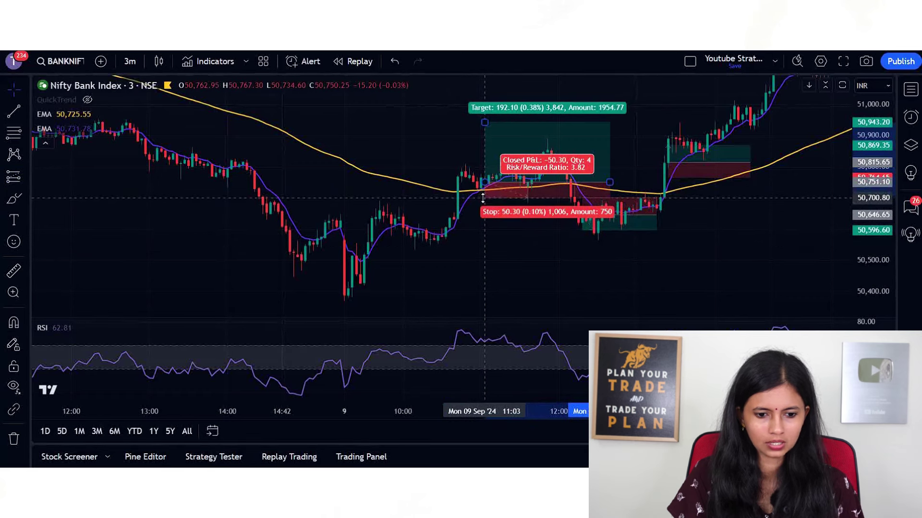
left_click_drag(485, 122, 499, 168)
scroll(828, 235, "up", 1)
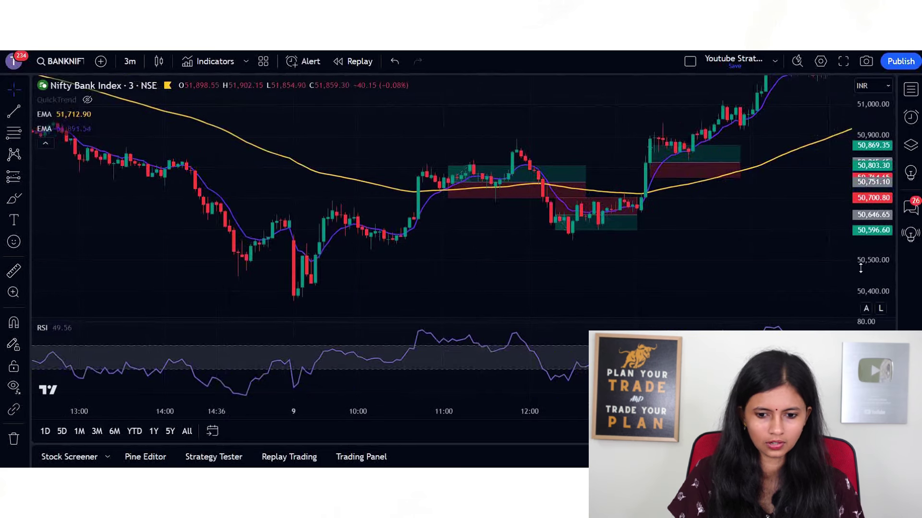
scroll(872, 204, "up", 1)
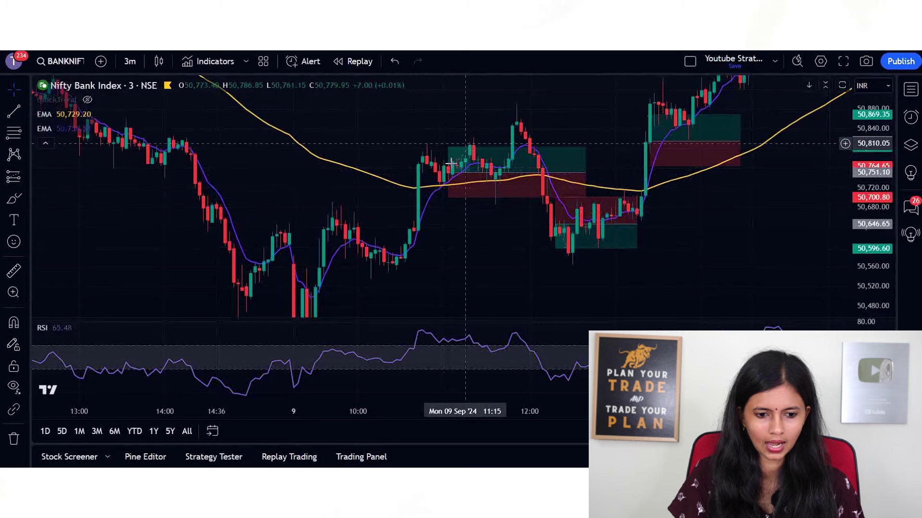
Step: Examine how the 5 September candles move around the two EMAs and how the RSI behaves alongside them
left_click_drag(459, 159, 659, 258)
scroll(360, 228, "left", 3)
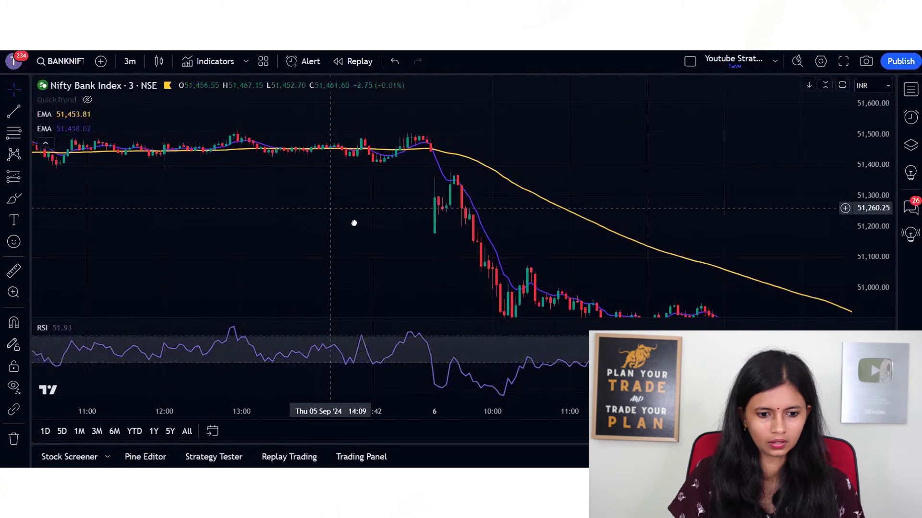
scroll(413, 236, "left", 2)
scroll(413, 254, "left", 4)
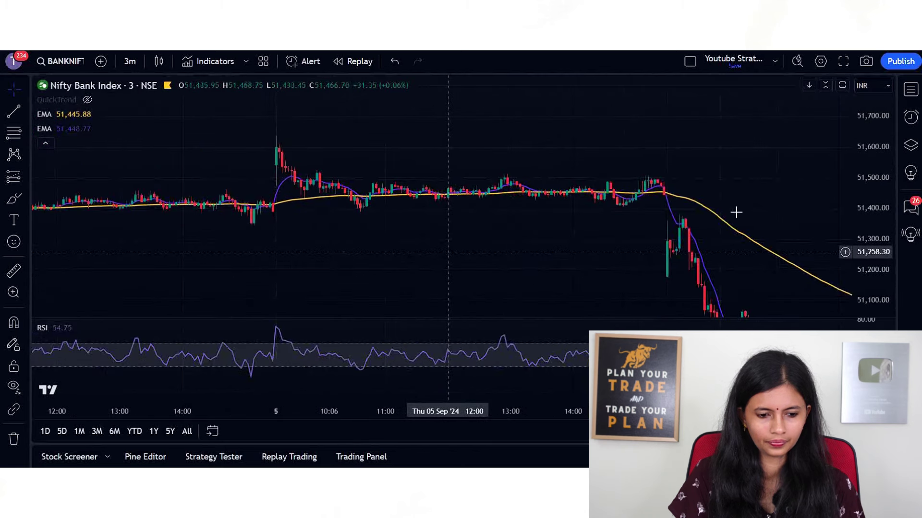
left_click_drag(871, 264, 862, 180)
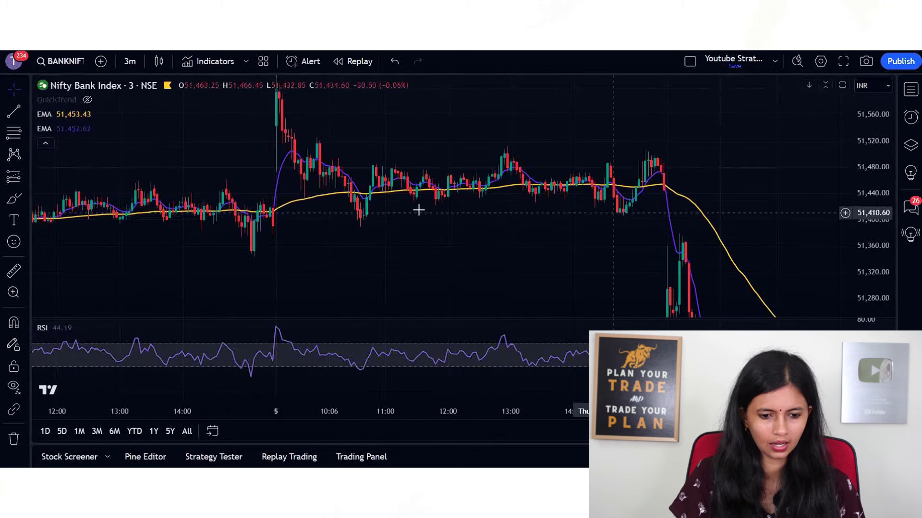
scroll(346, 259, "right", 3)
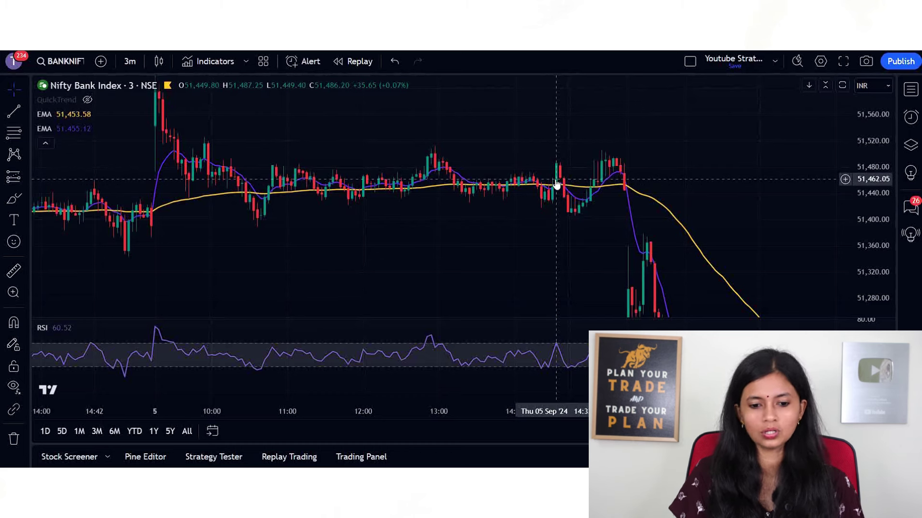
Step: Examine the candles, EMA crossings and RSI across the 2 to 4 September sessions
scroll(528, 216, "left", 10)
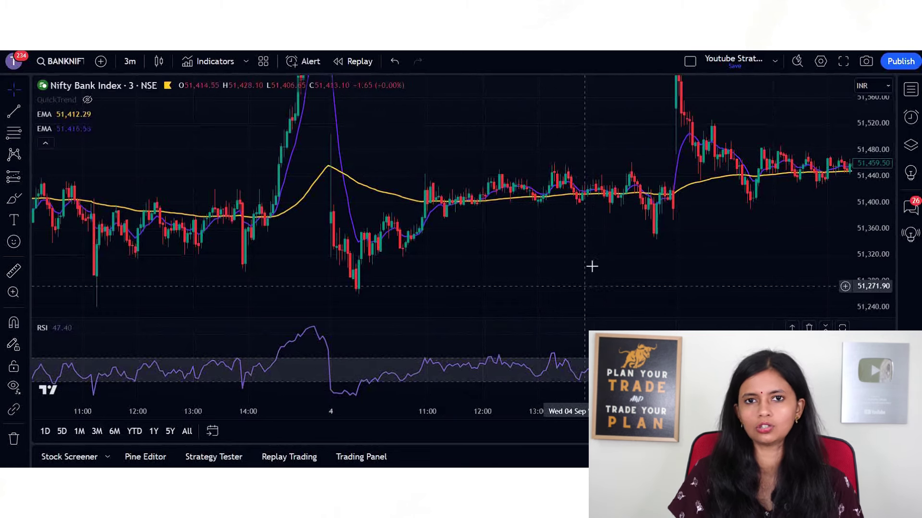
scroll(576, 249, "down", 1)
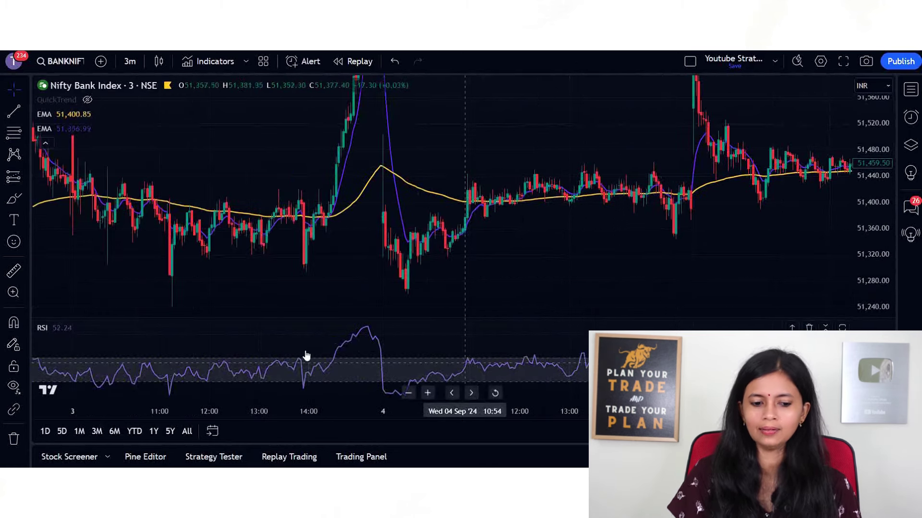
left_click_drag(882, 194, 881, 213)
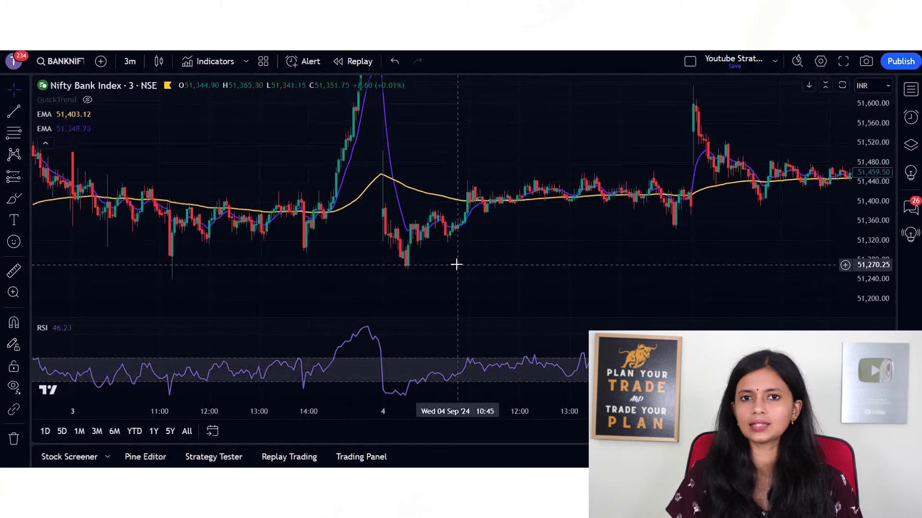
scroll(449, 262, "up", 2)
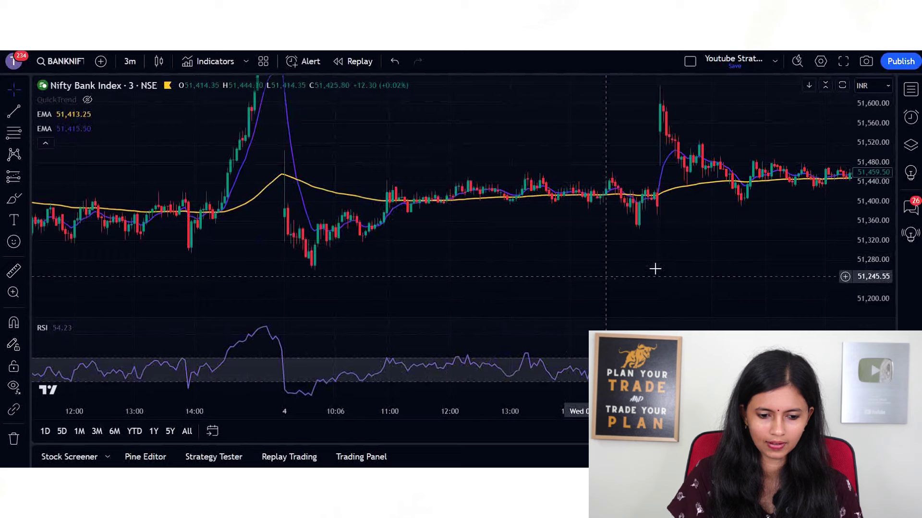
scroll(655, 268, "left", 10)
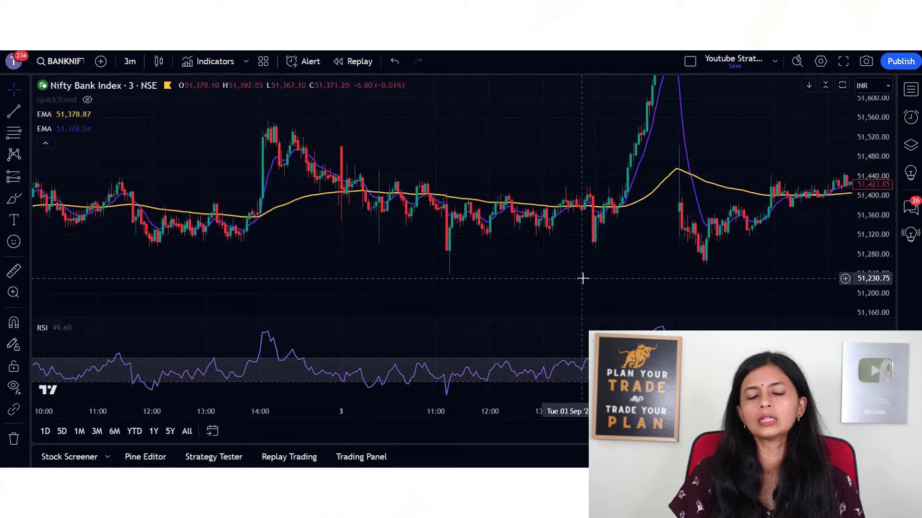
scroll(408, 293, "left", 5)
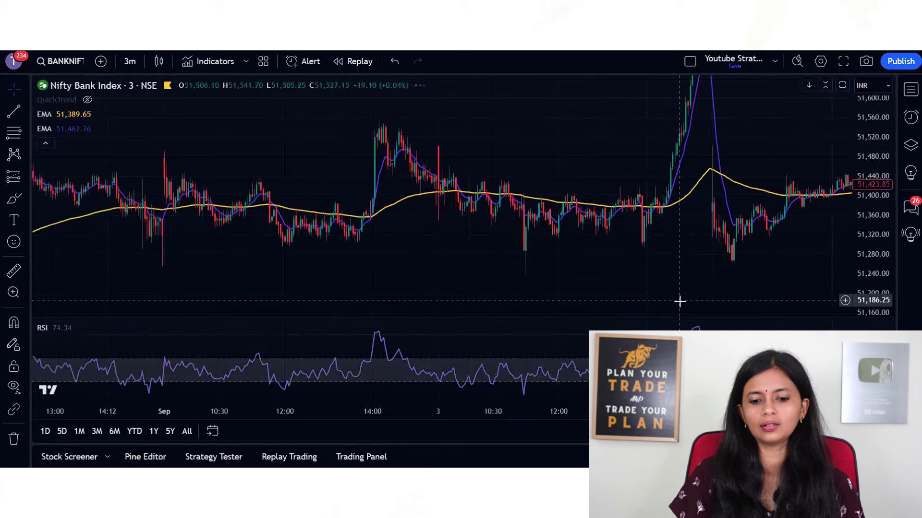
scroll(680, 301, "right", 6)
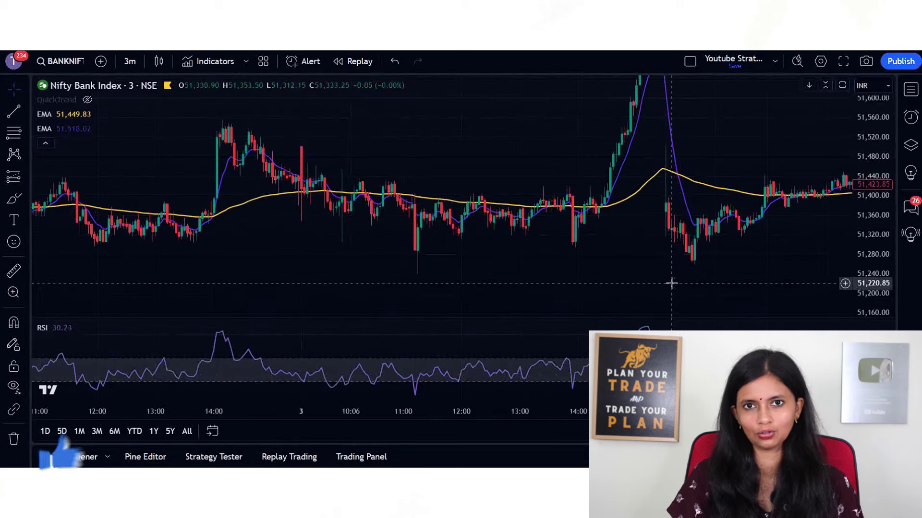